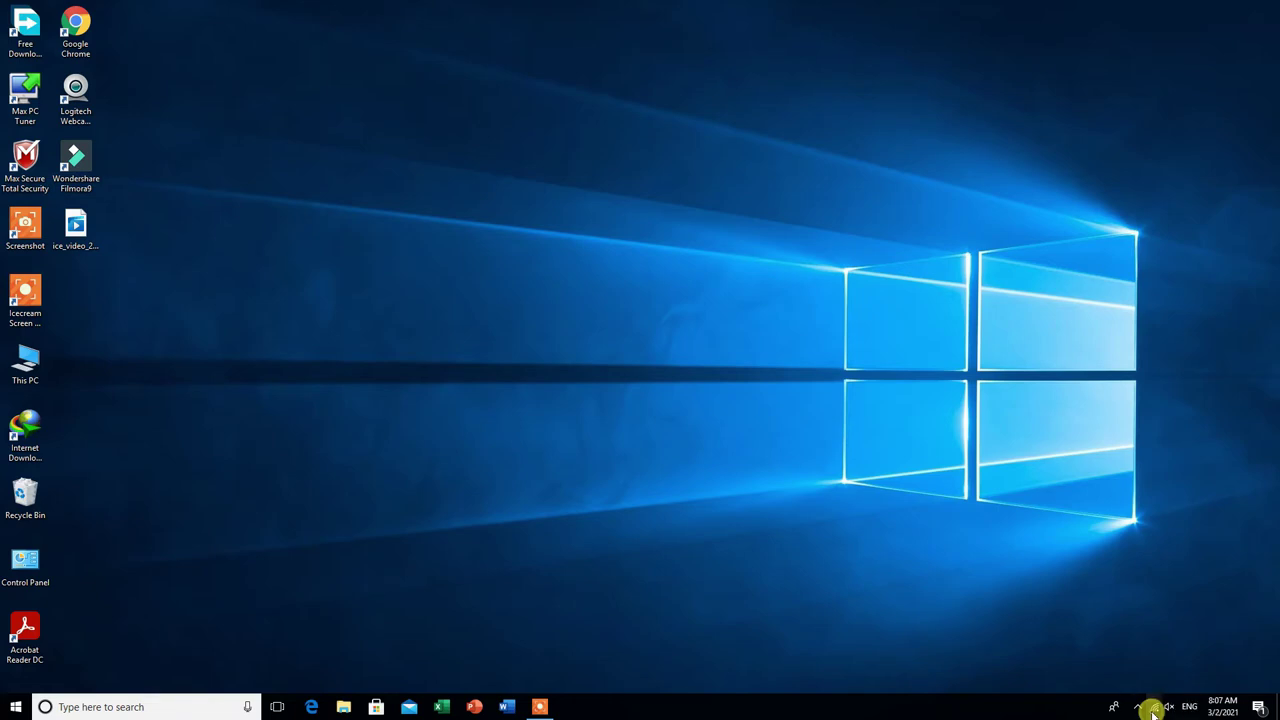
# Step: Set the connected Wi-Fi network MD as a metered connection in its properties and close the settings window
pyautogui.click(1153, 708)
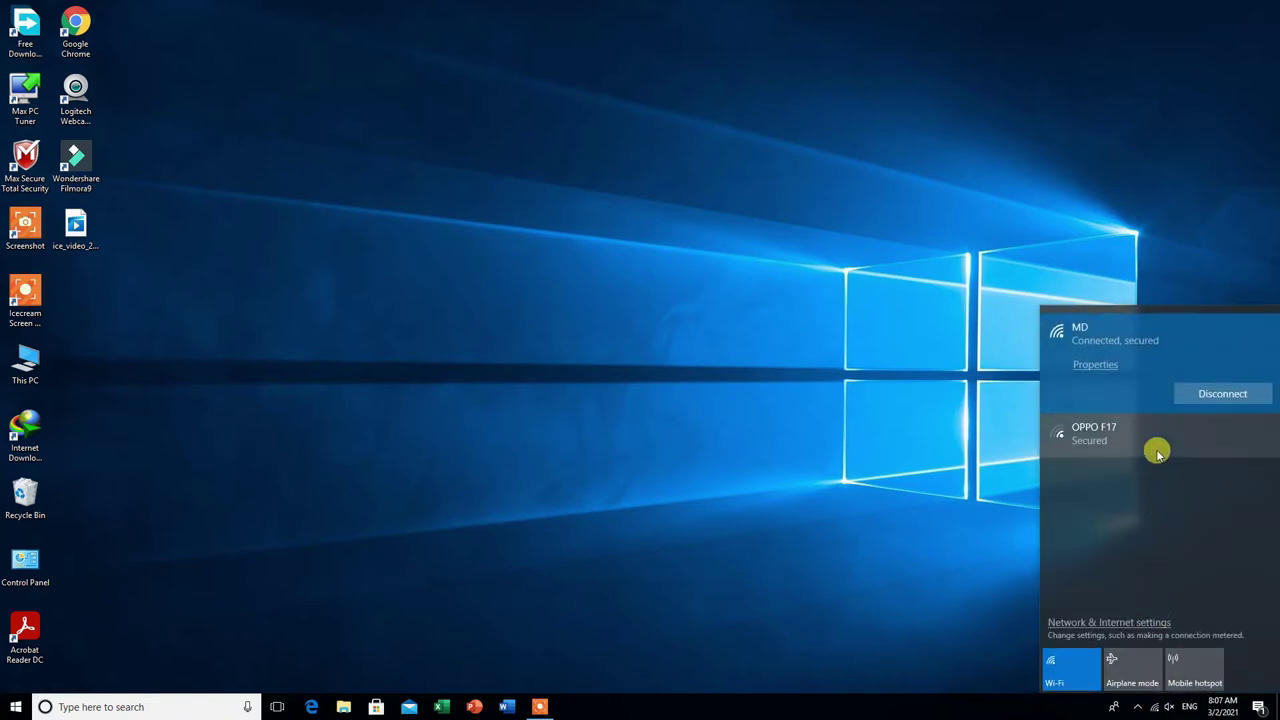
pyautogui.click(1095, 364)
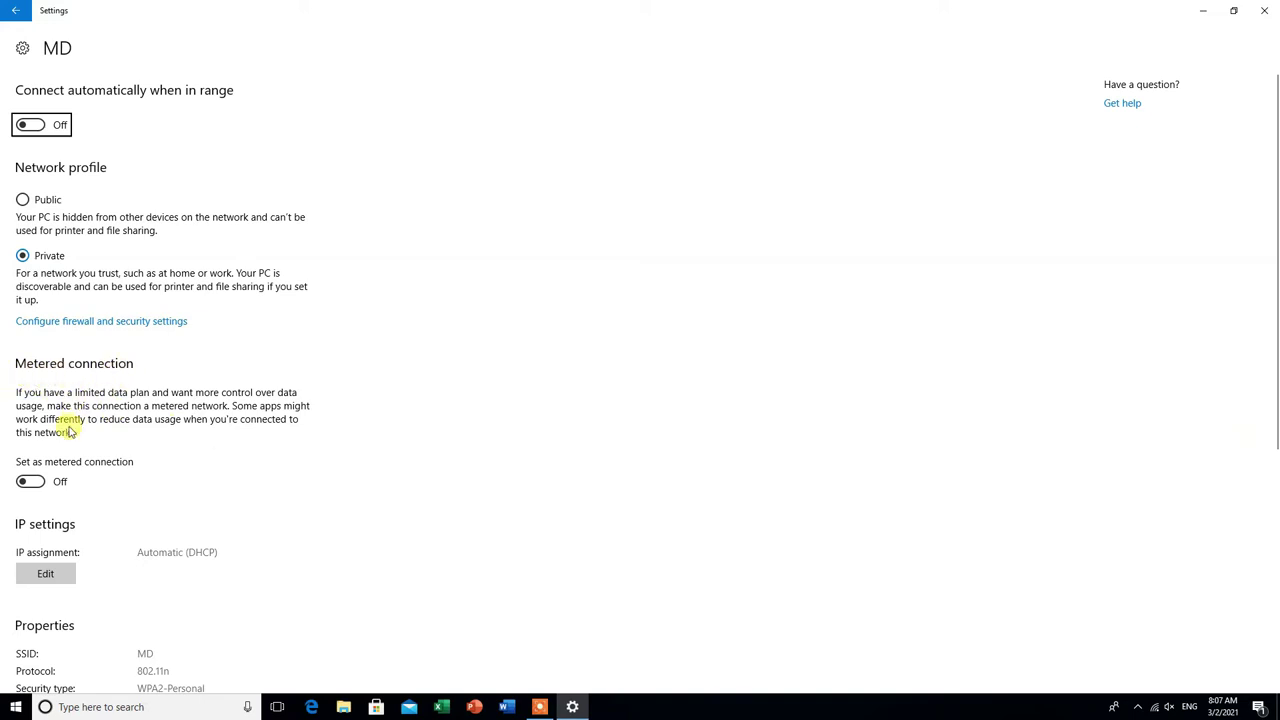
pyautogui.click(38, 484)
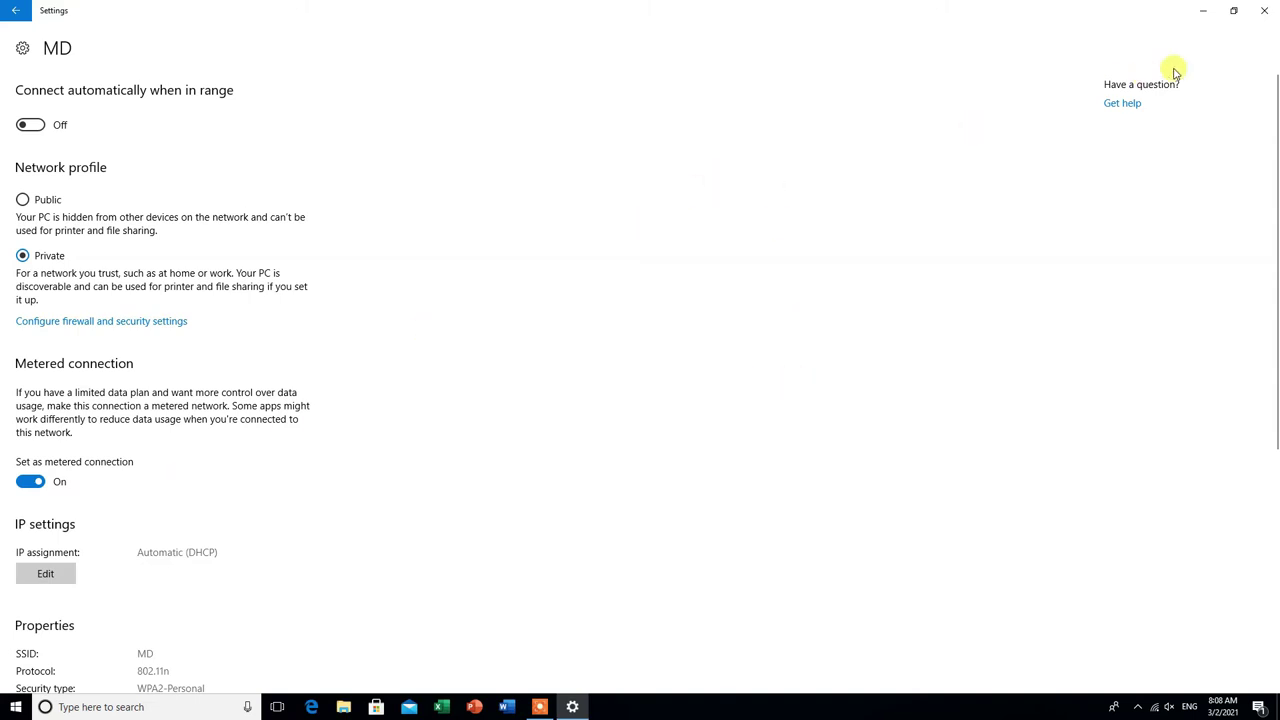
pyautogui.click(1265, 12)
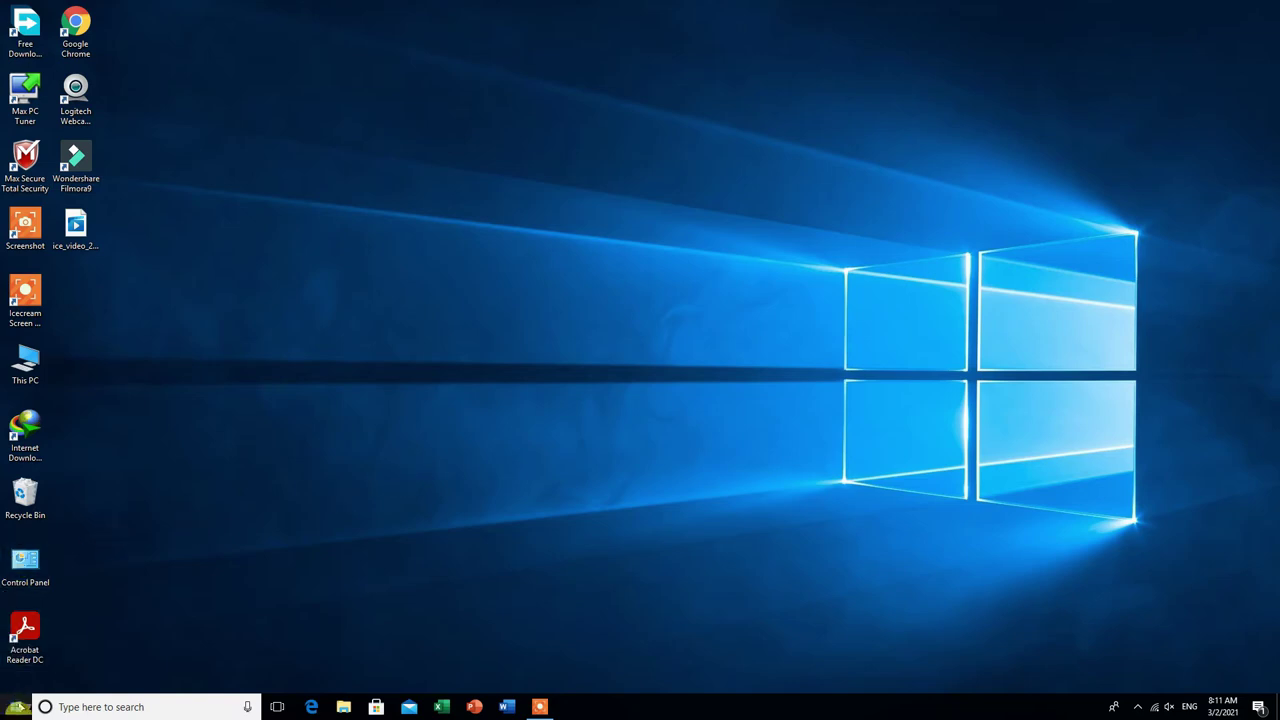
# Step: Open the Background apps page of the Windows privacy settings and review the apps listed there
pyautogui.click(16, 710)
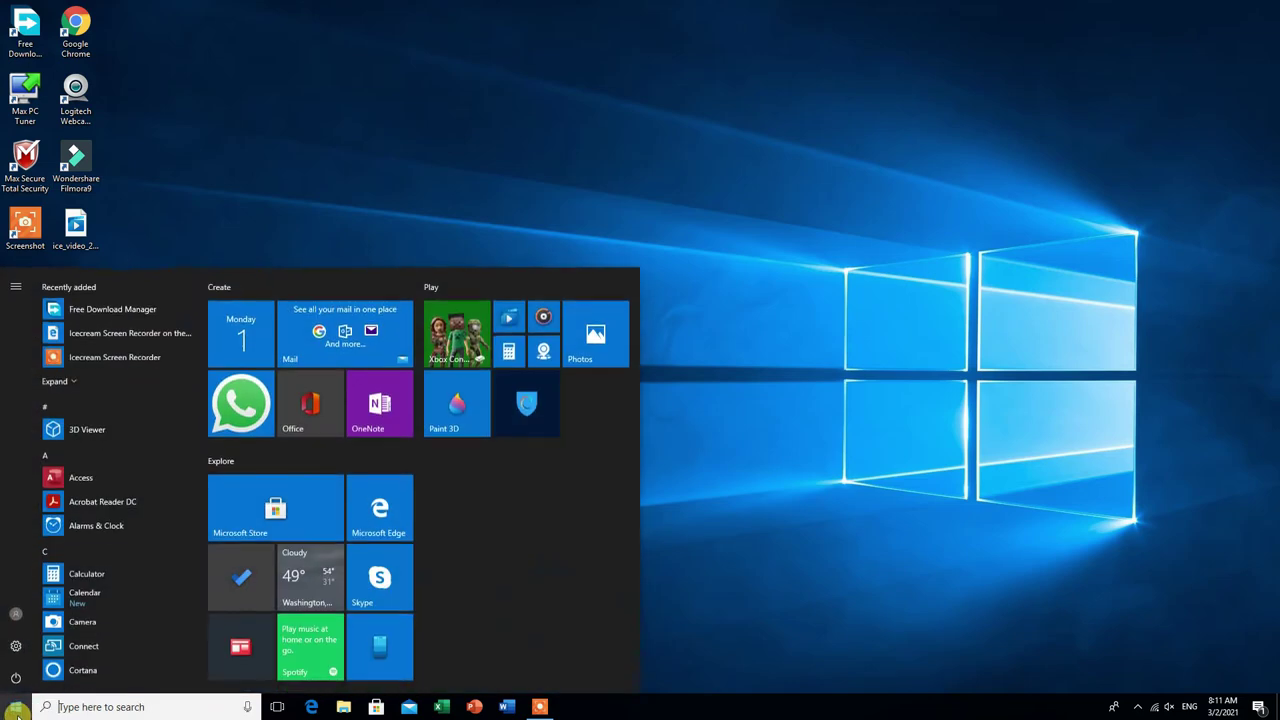
pyautogui.click(16, 648)
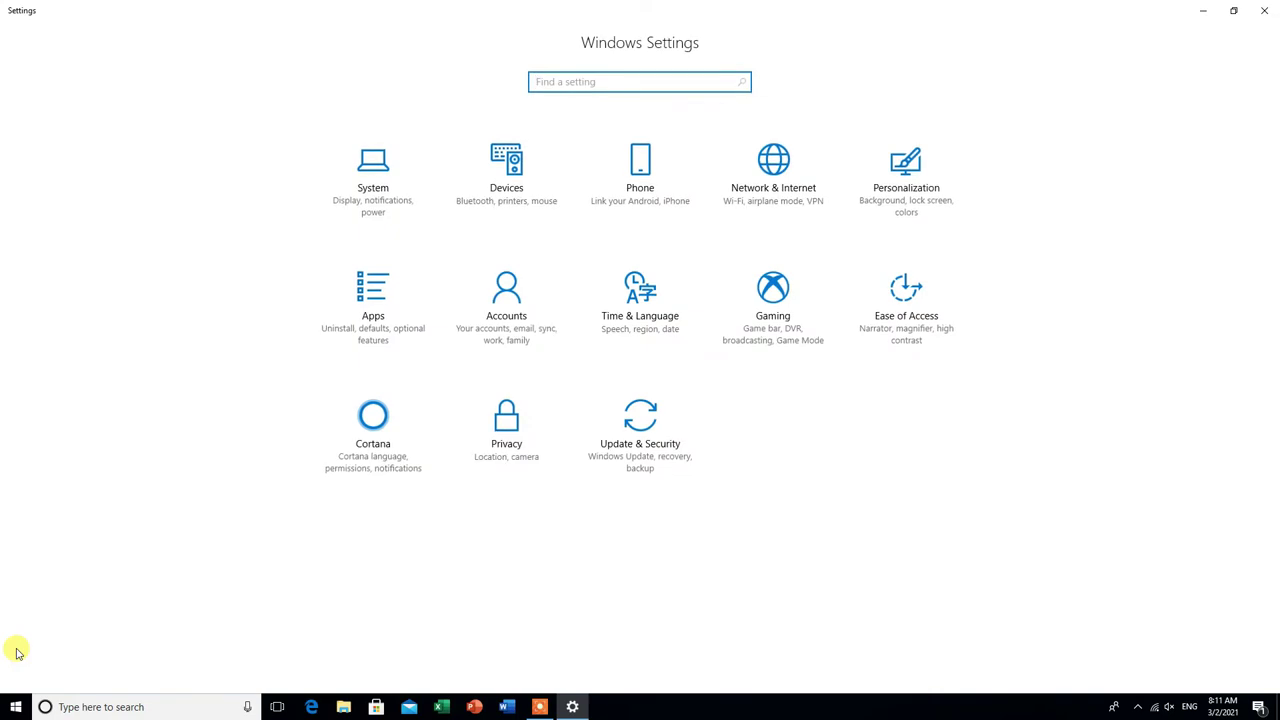
pyautogui.click(508, 425)
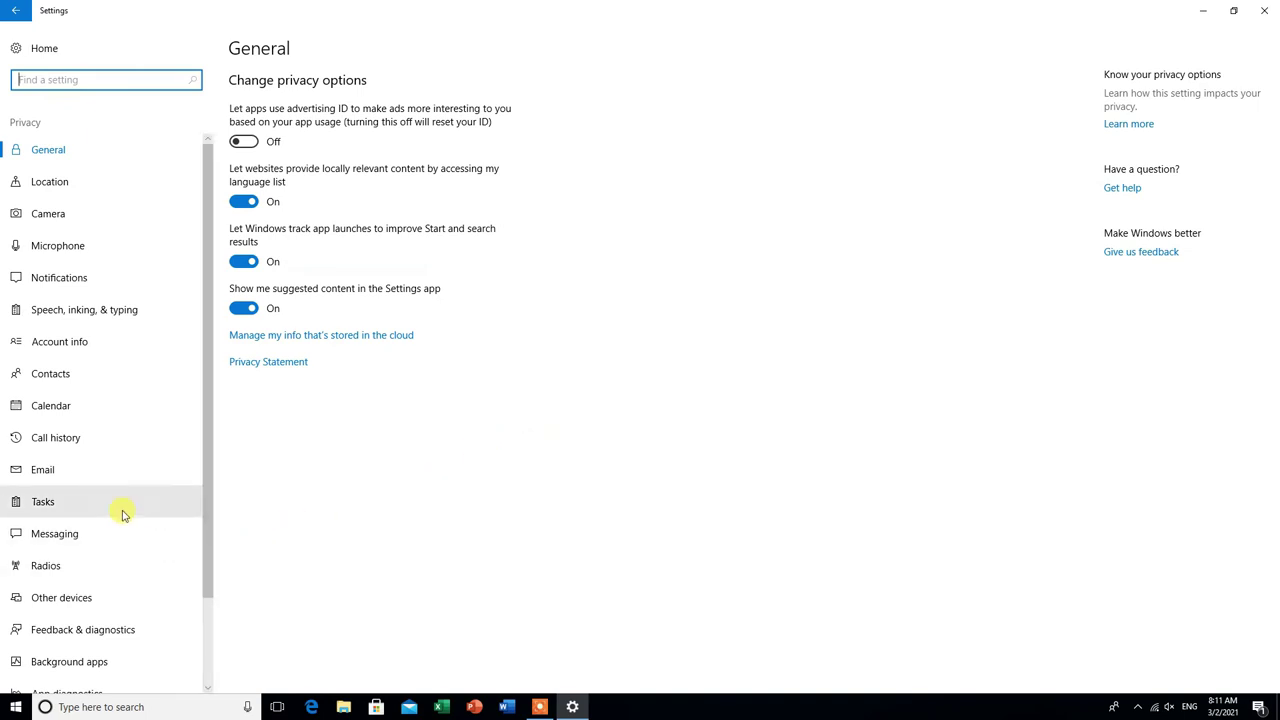
pyautogui.click(55, 665)
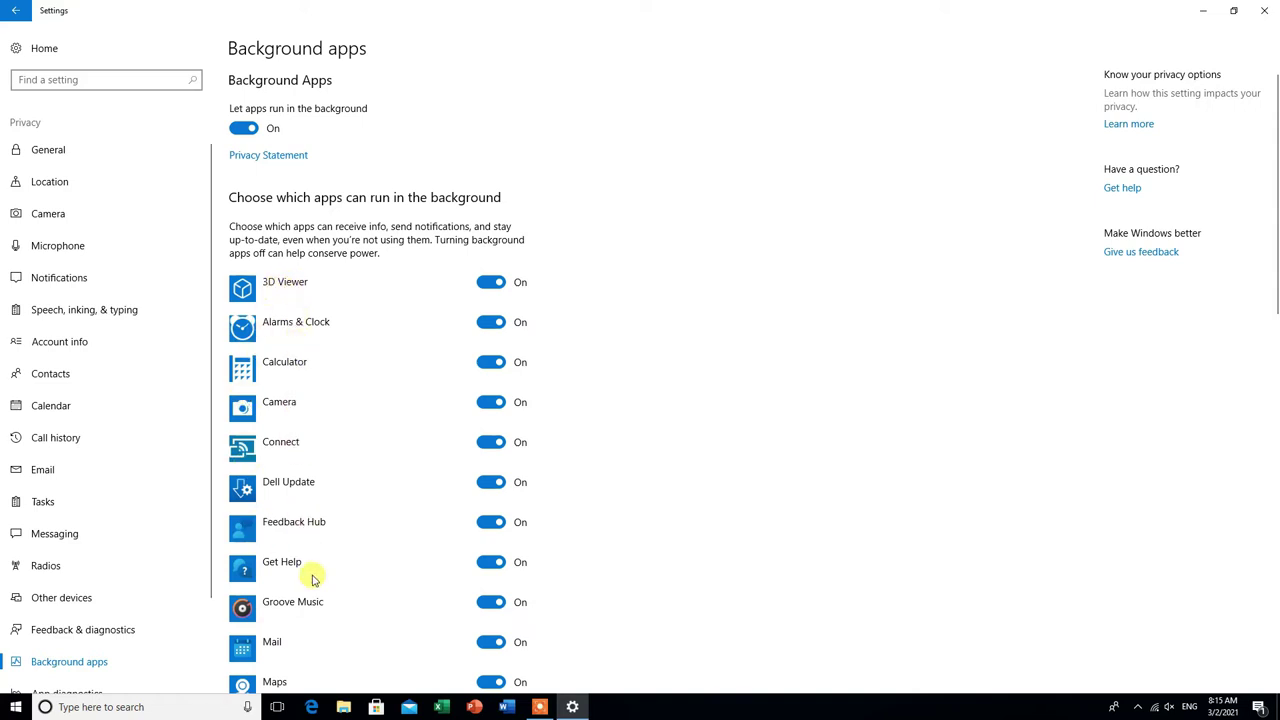
pyautogui.scroll(-5, 314, 571)
pyautogui.scroll(-4, 312, 580)
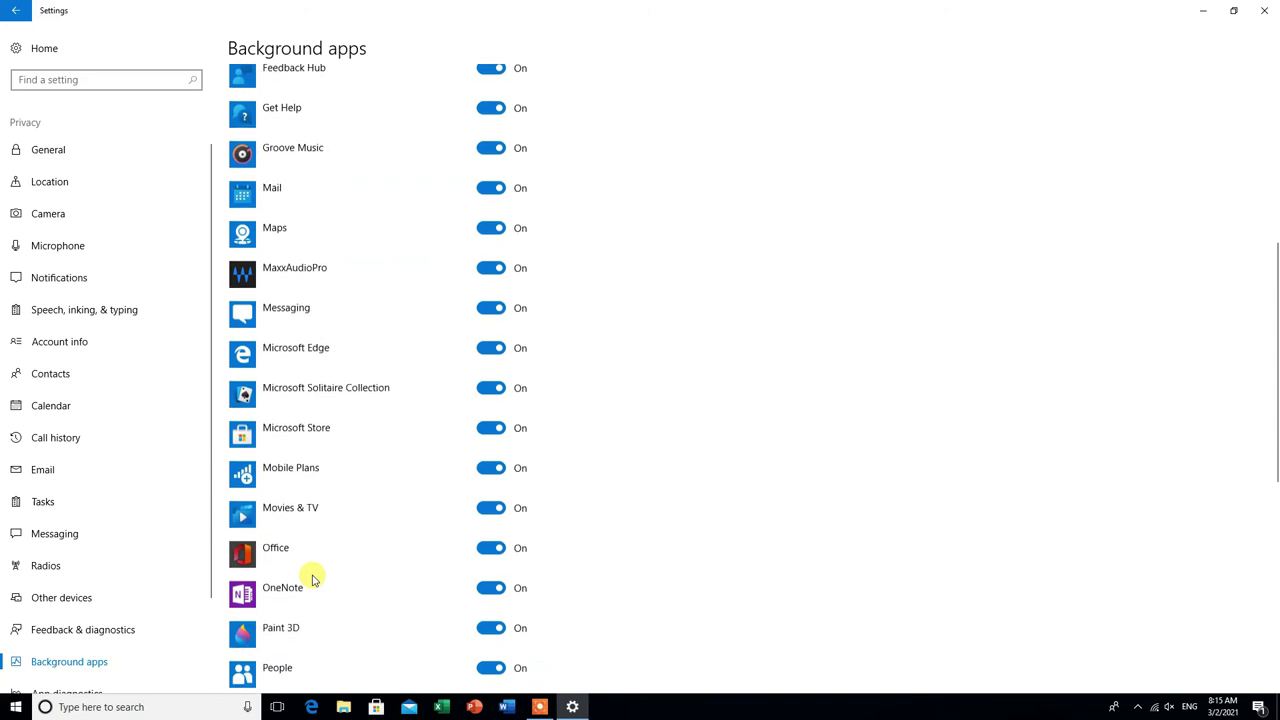
pyautogui.scroll(8, 312, 580)
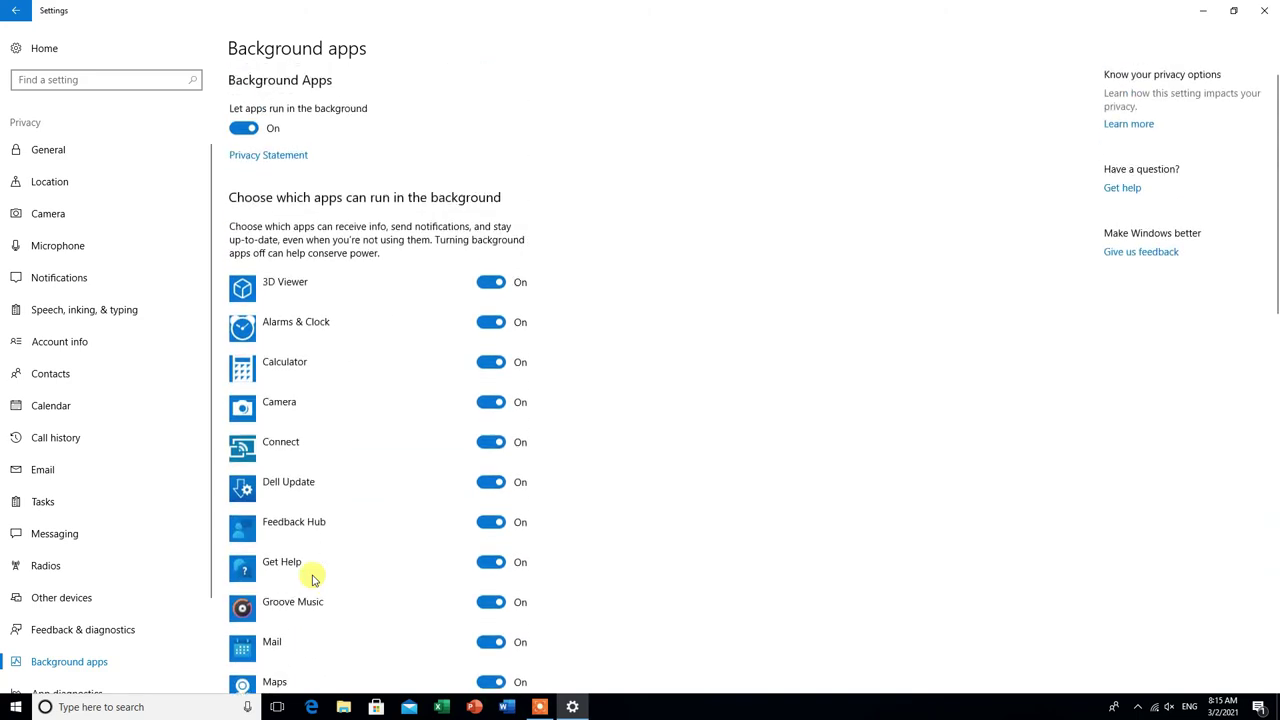
# Step: Switch off background running for all apps at once and switch it back on
pyautogui.click(489, 284)
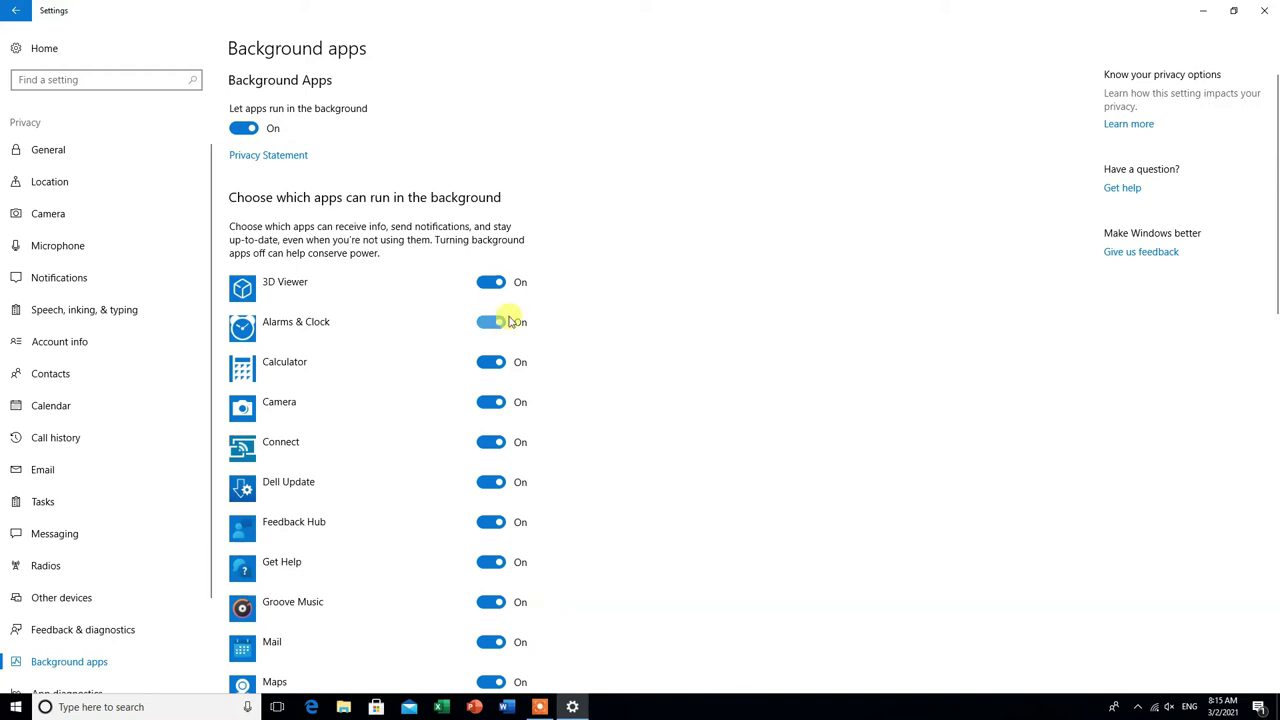
pyautogui.click(240, 129)
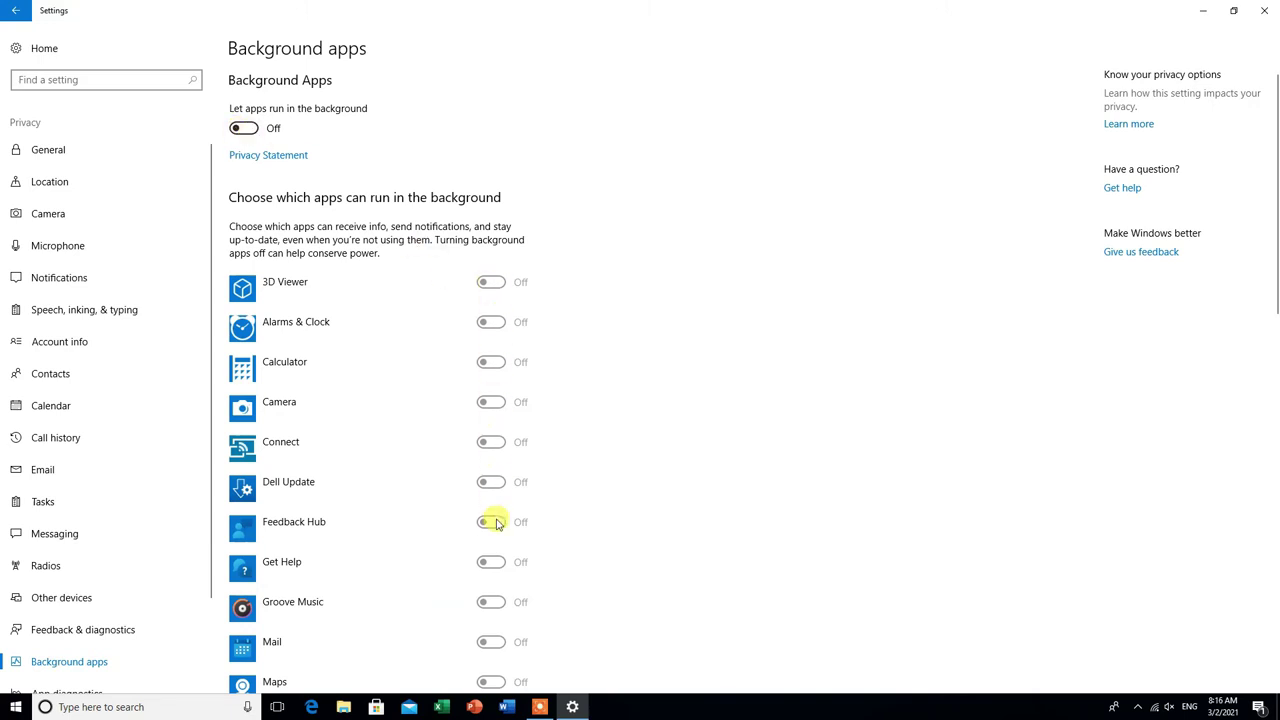
pyautogui.click(252, 131)
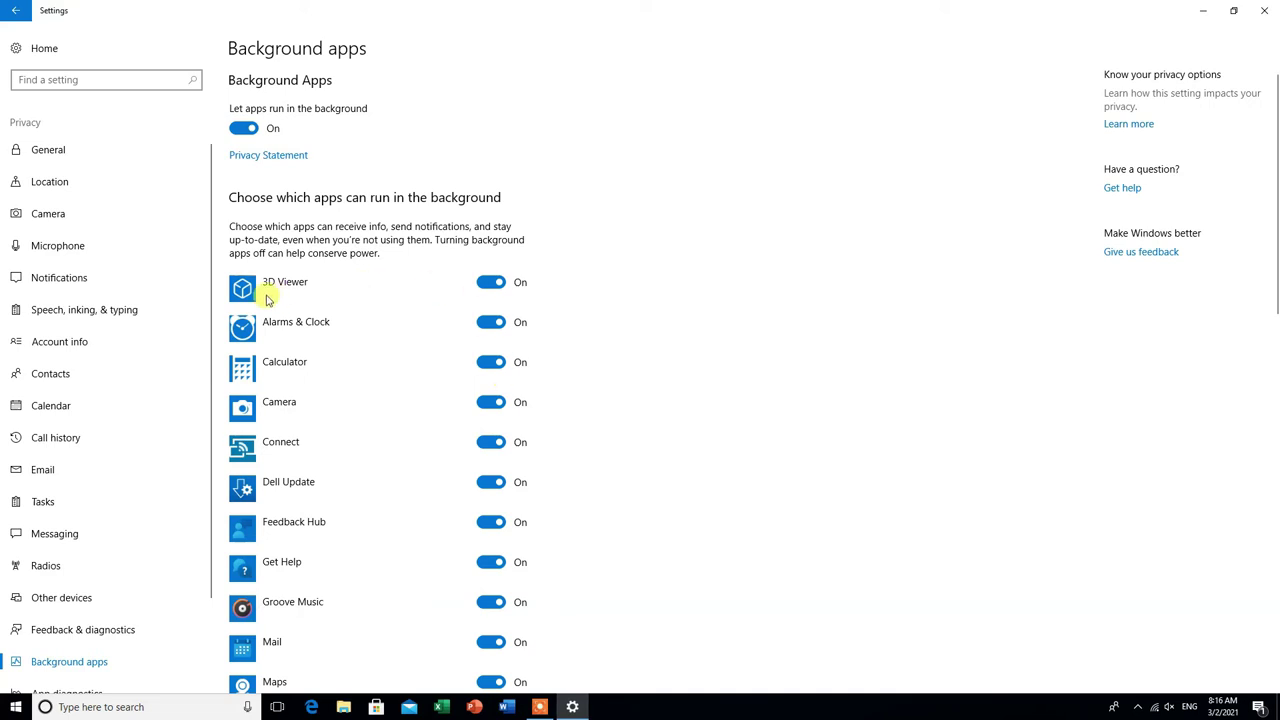
# Step: Turn off background running individually for 3D Viewer, Camera and Dell Update, and close the settings window
pyautogui.click(490, 283)
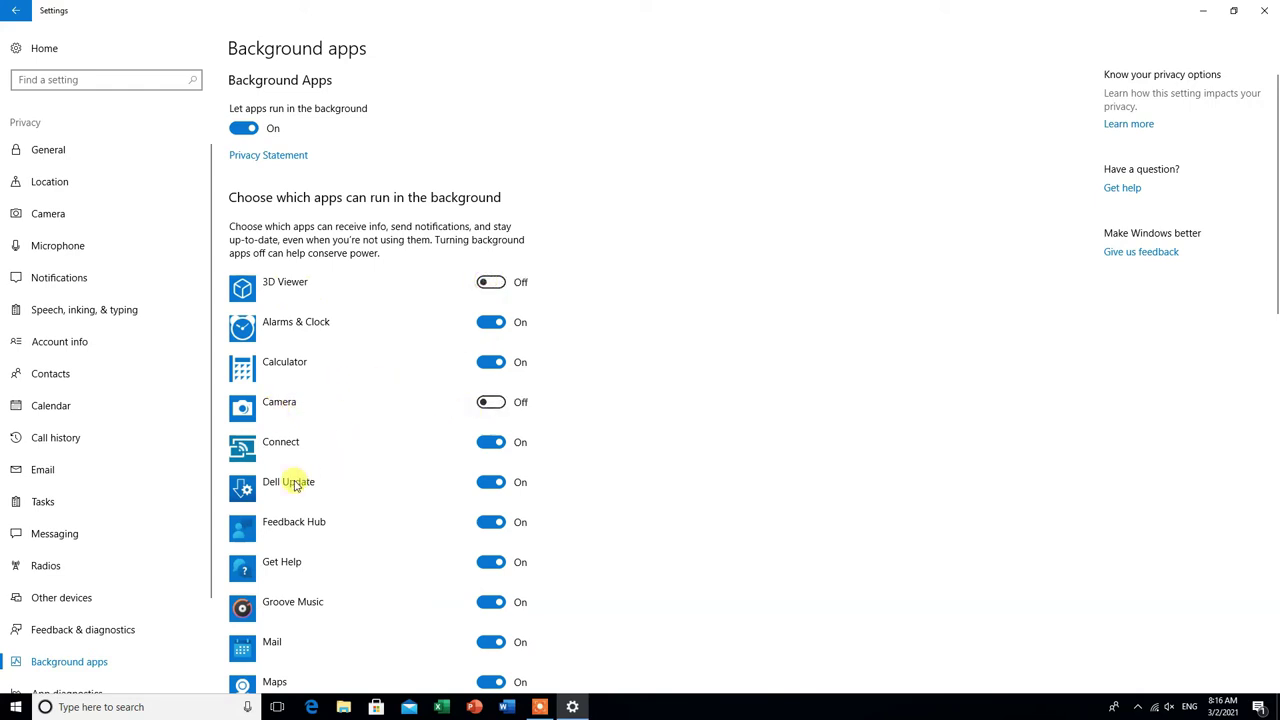
pyautogui.click(485, 490)
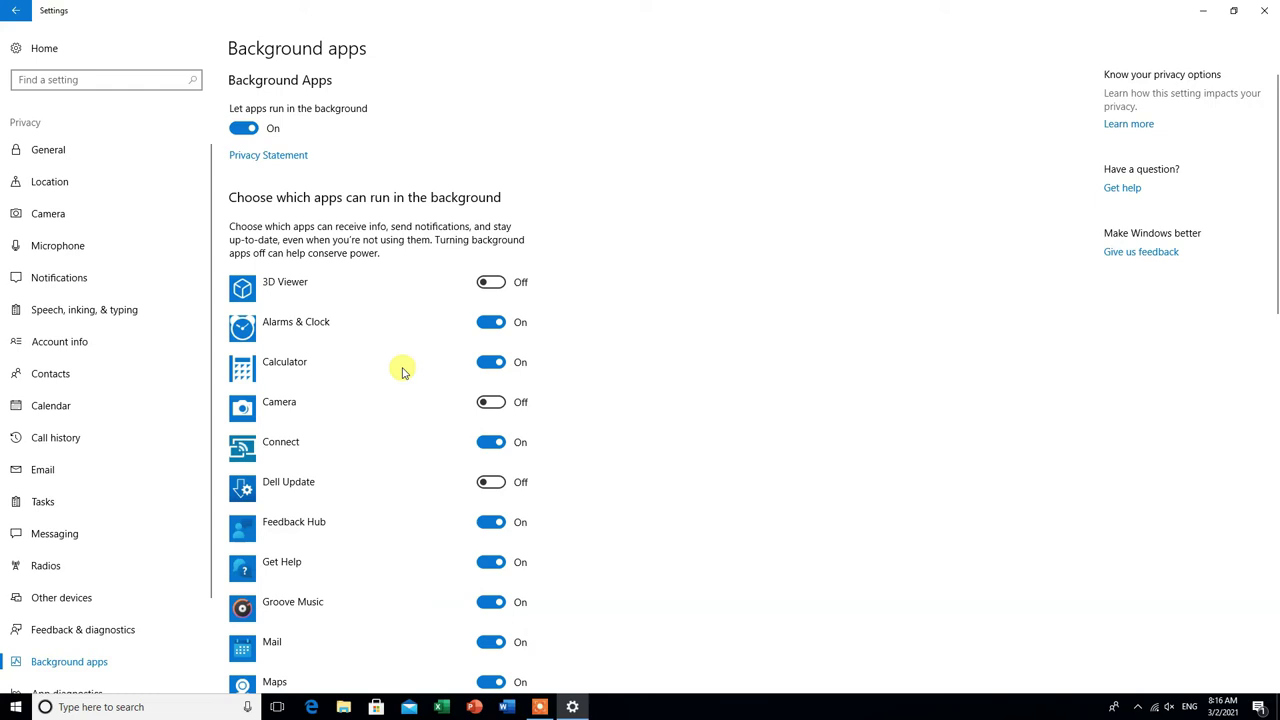
pyautogui.click(1262, 14)
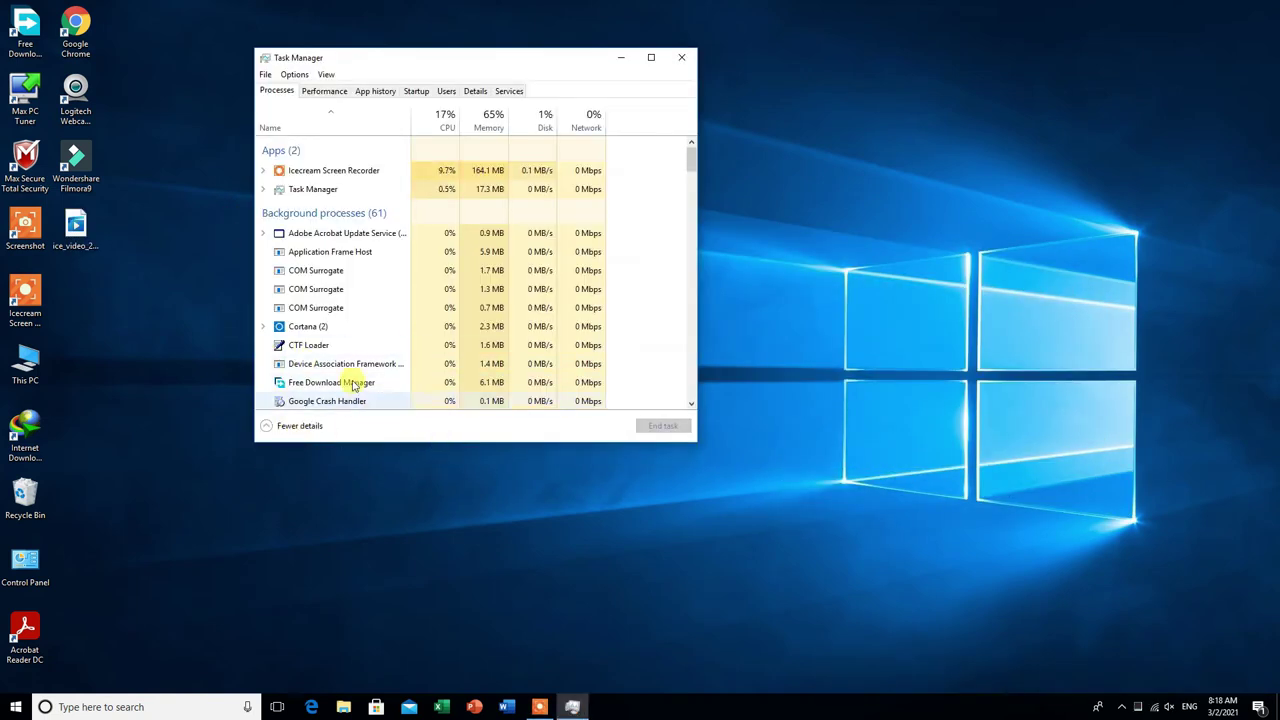
# Step: Maximize Task Manager and disable Microsoft OneDrive from launching at startup
pyautogui.click(651, 57)
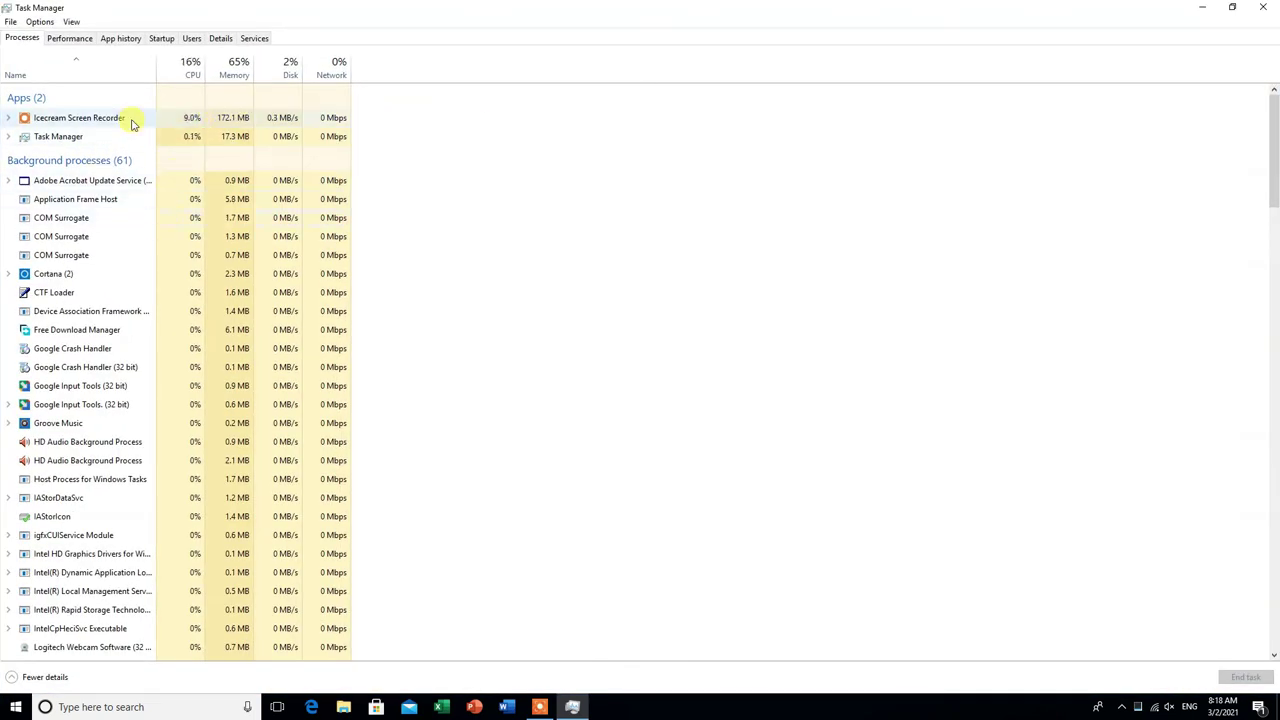
pyautogui.click(162, 39)
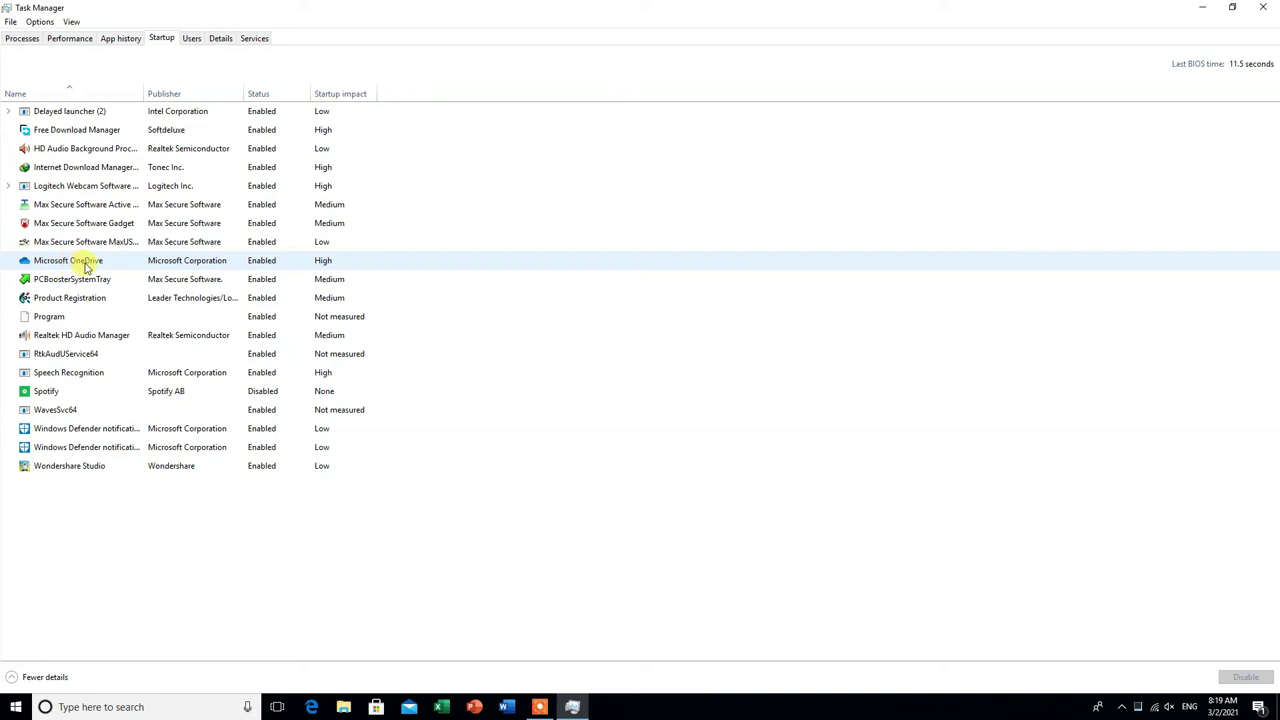
pyautogui.rightClick(263, 265)
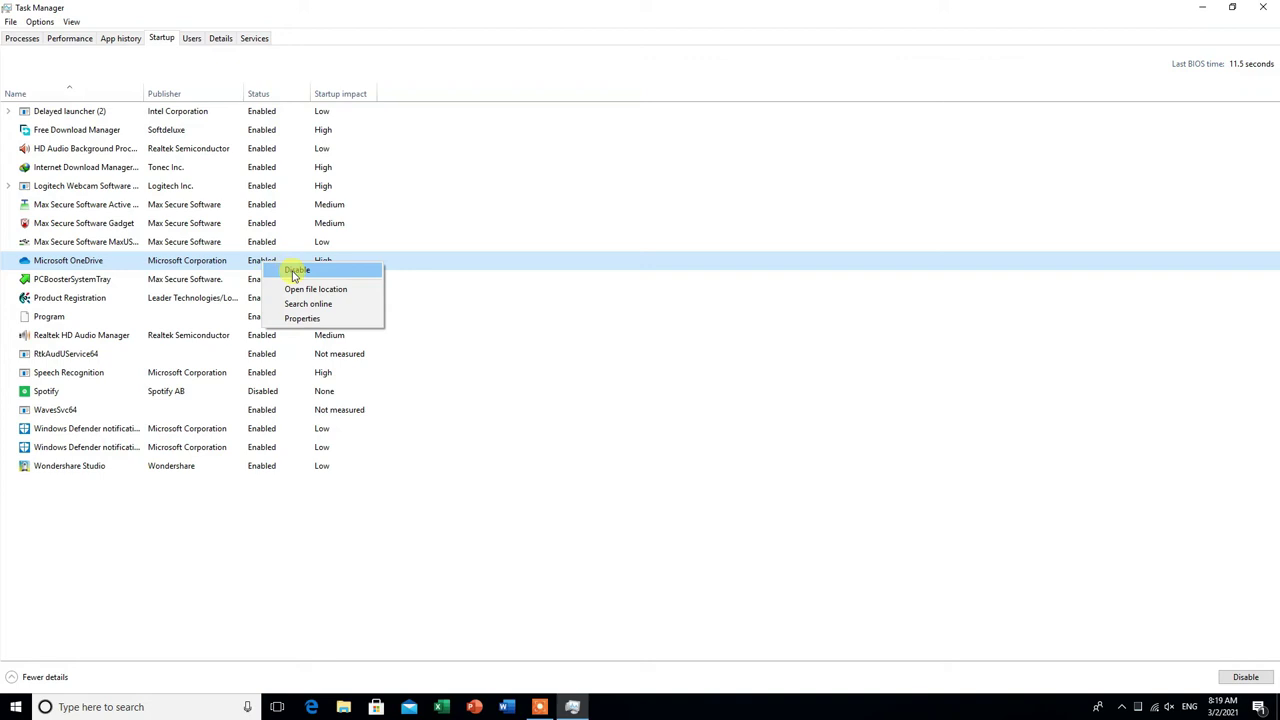
pyautogui.click(295, 272)
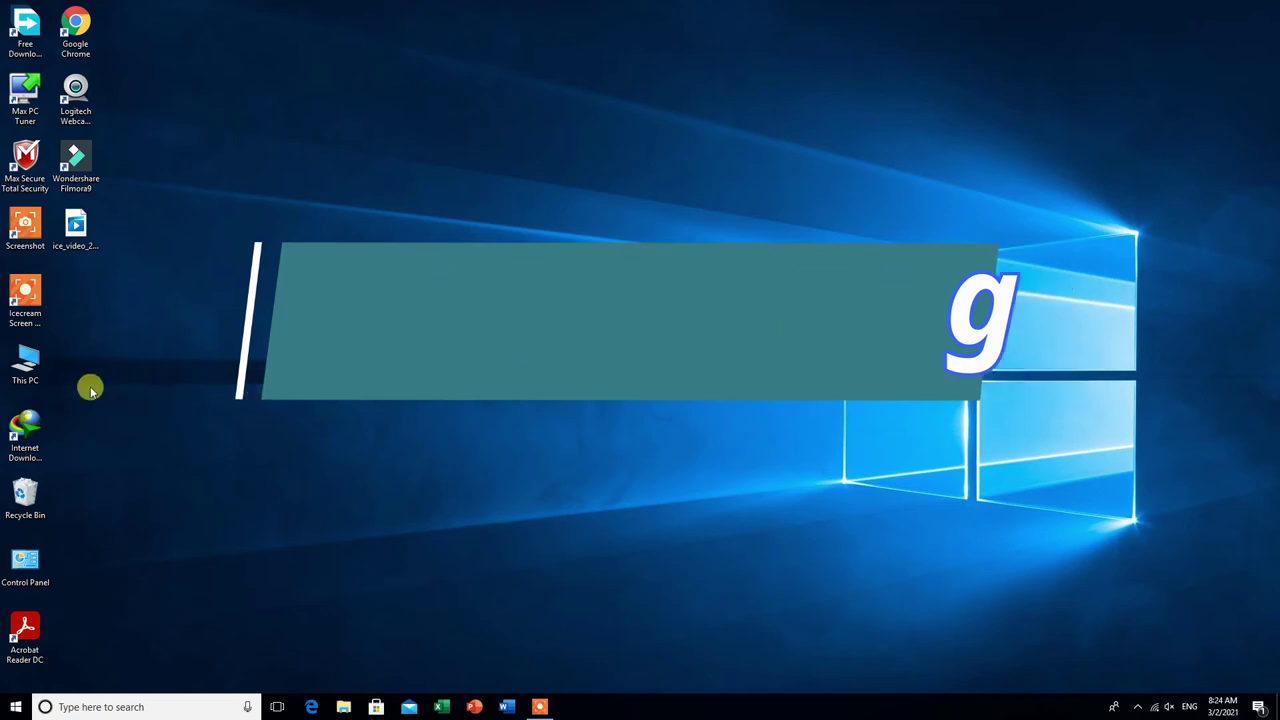
# Step: Open Computer Management for This PC, maximize it and display the list of Windows services
pyautogui.rightClick(30, 374)
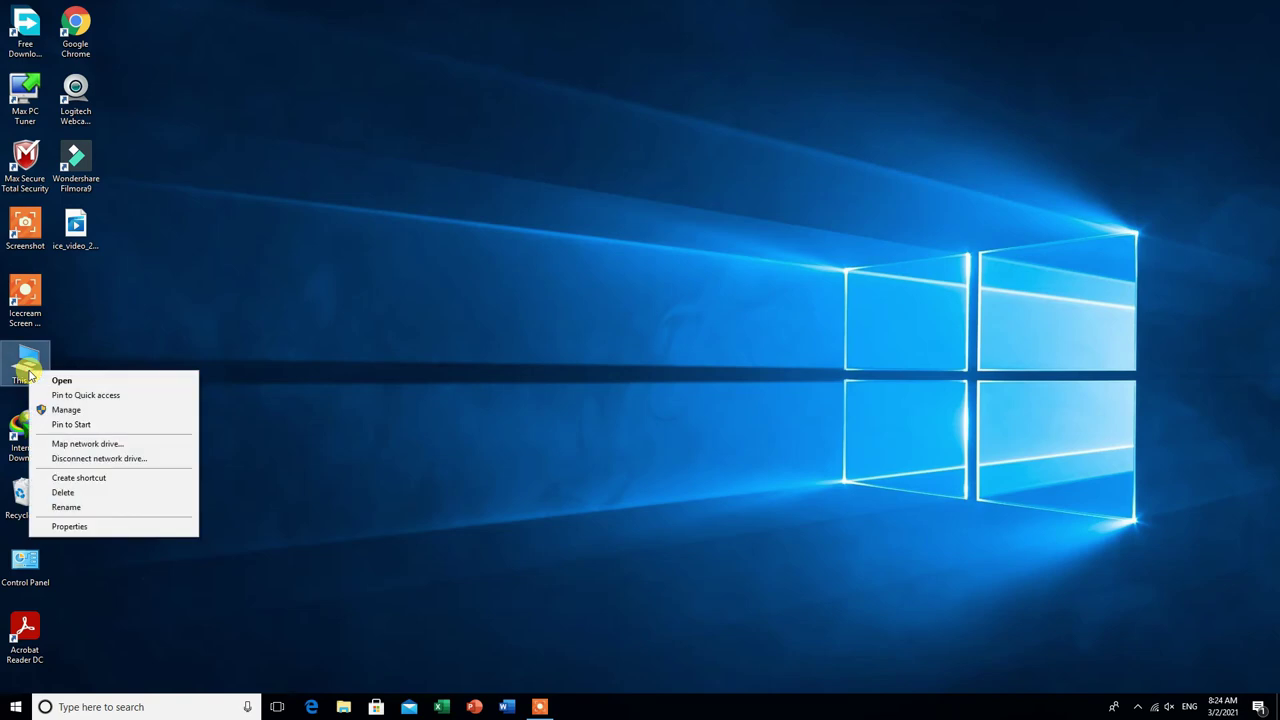
pyautogui.click(68, 411)
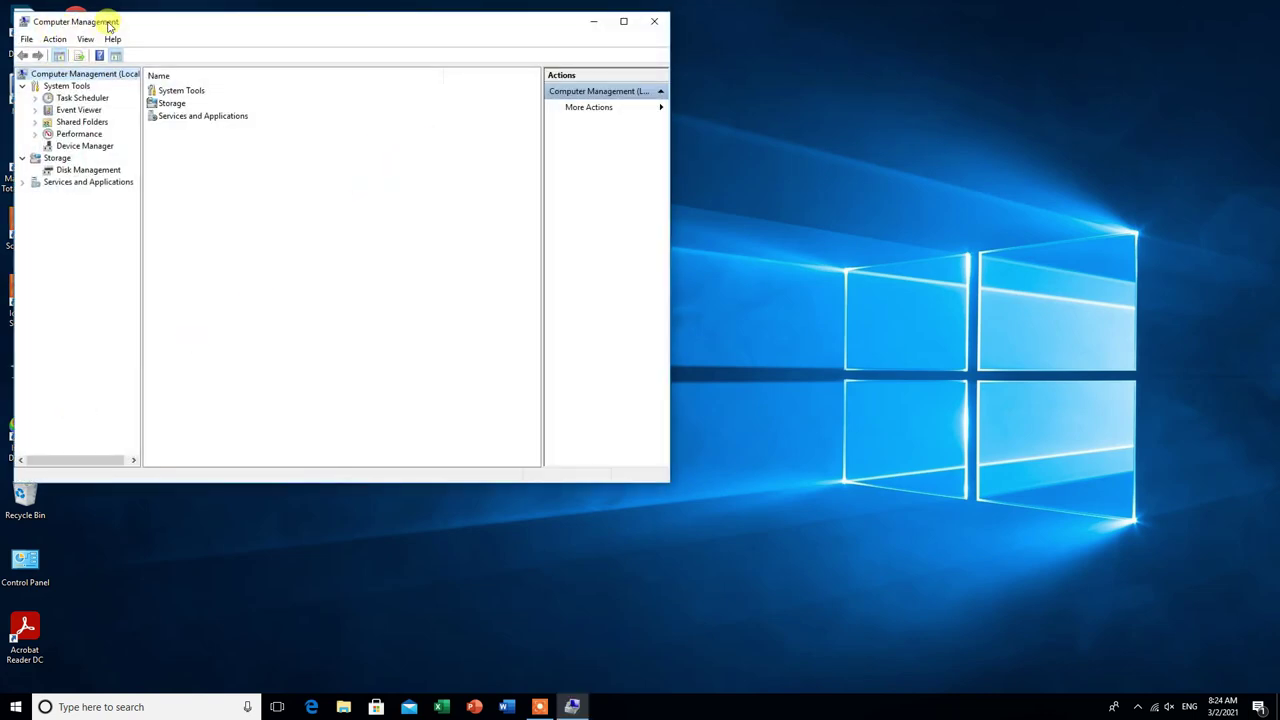
pyautogui.click(624, 22)
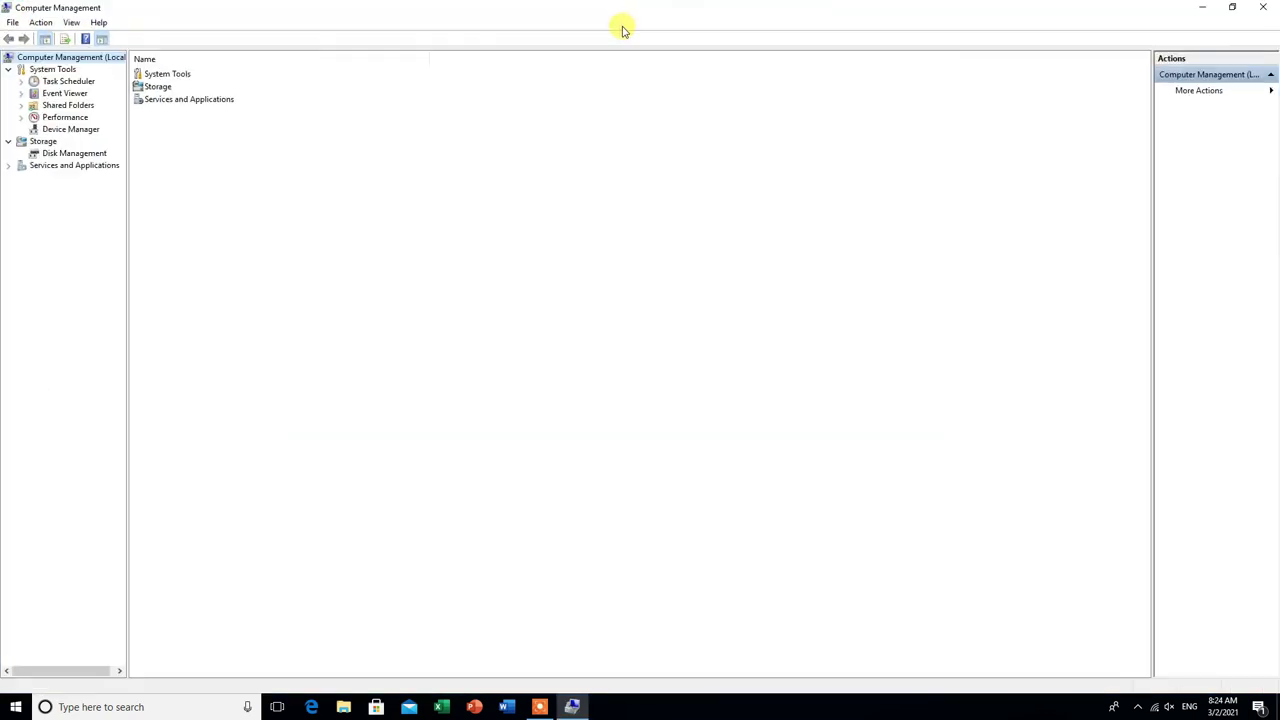
pyautogui.click(97, 167)
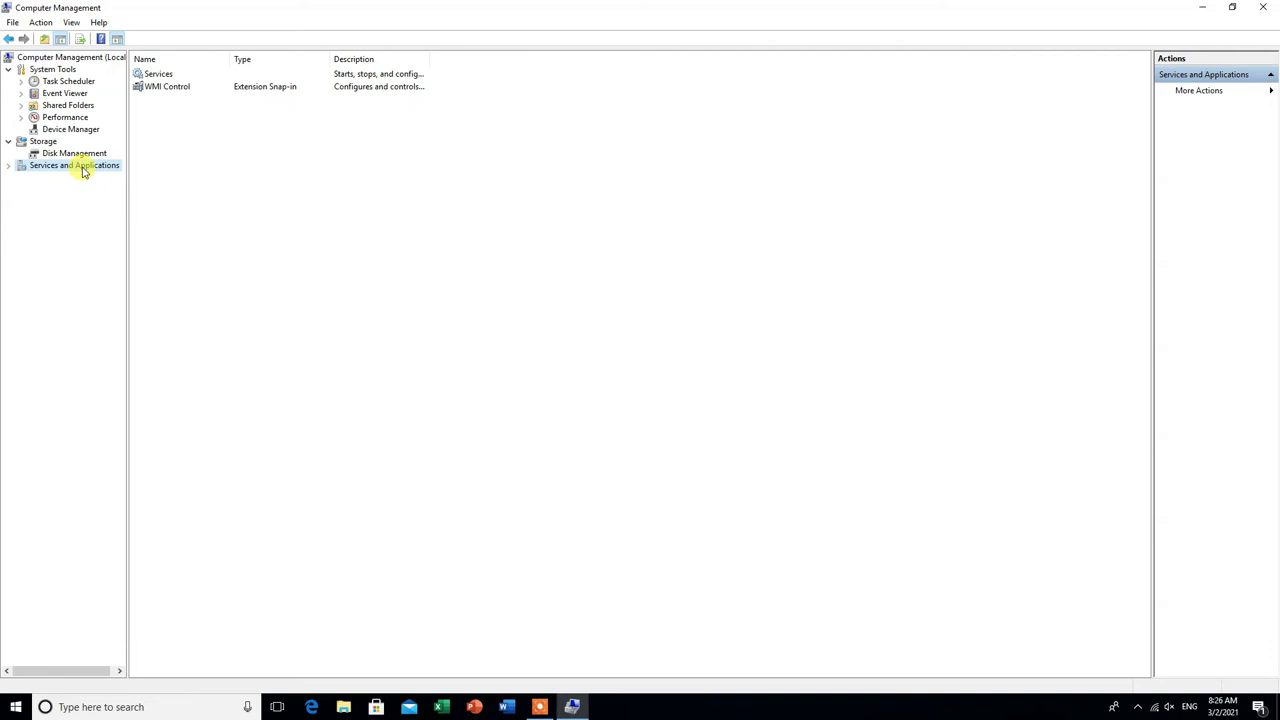
pyautogui.doubleClick(160, 75)
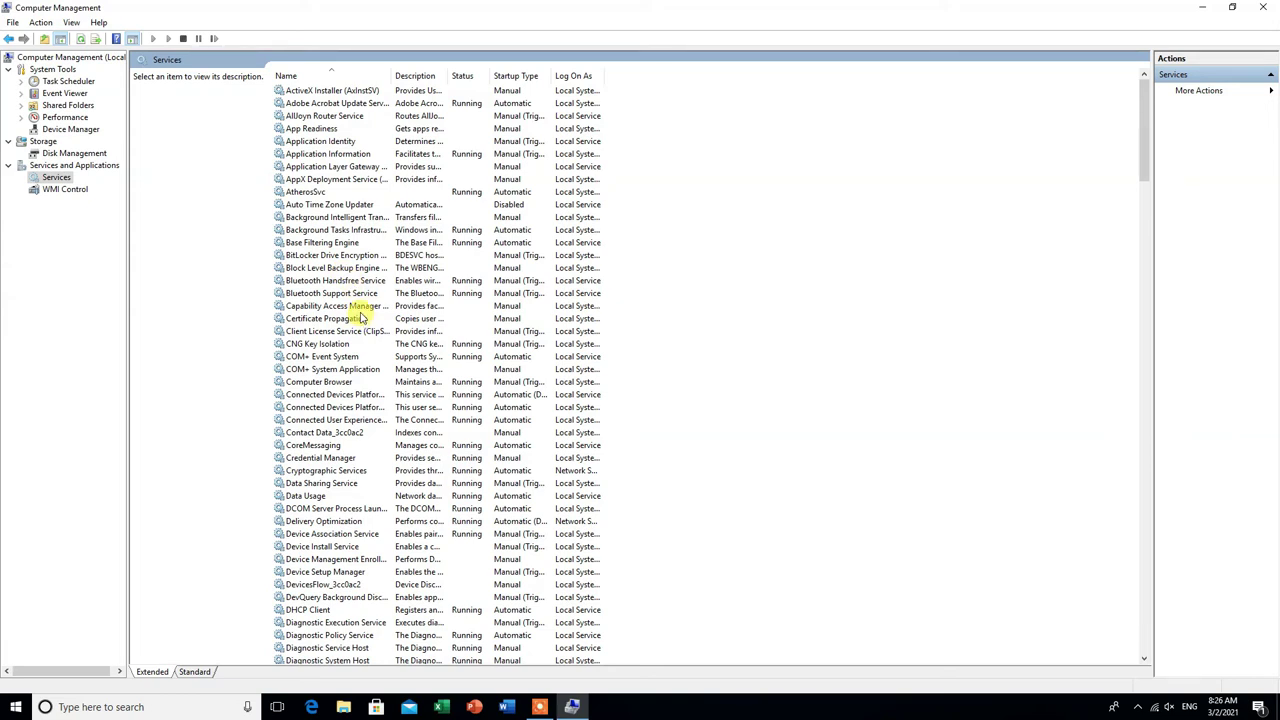
# Step: Set the Windows Update service's startup type to Disabled, apply the change and close Computer Management
pyautogui.press('w')
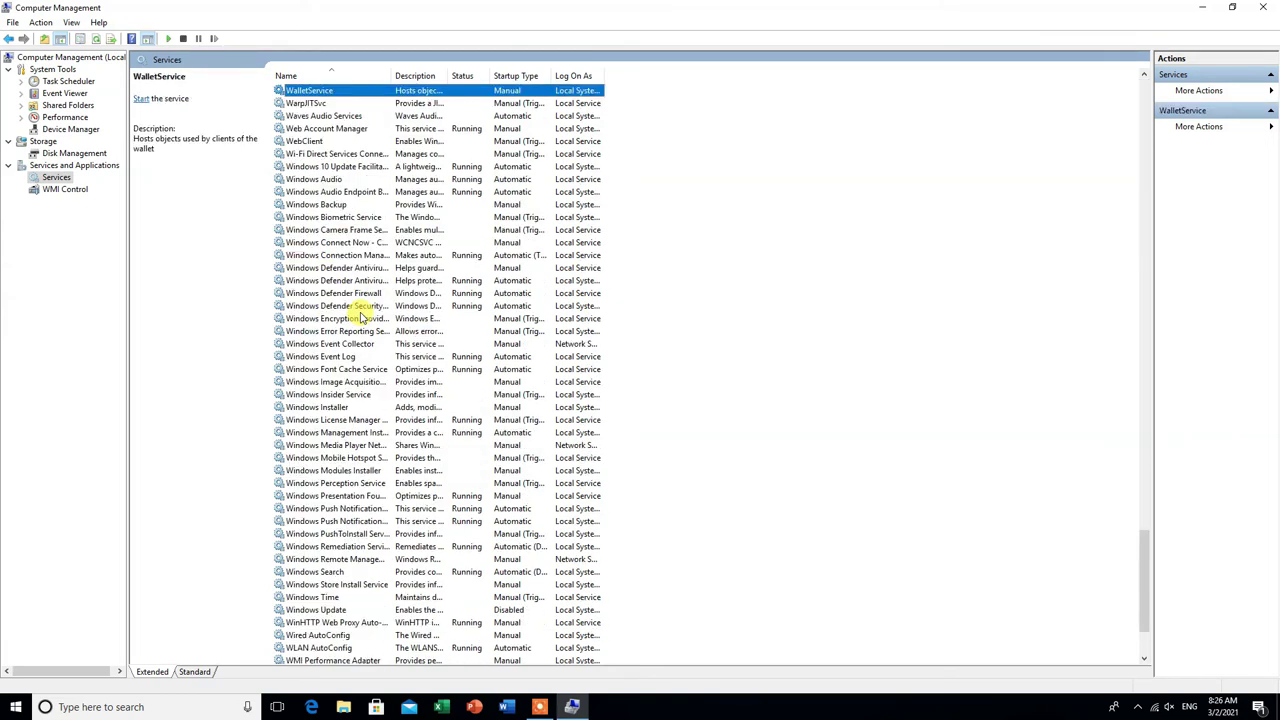
pyautogui.doubleClick(330, 610)
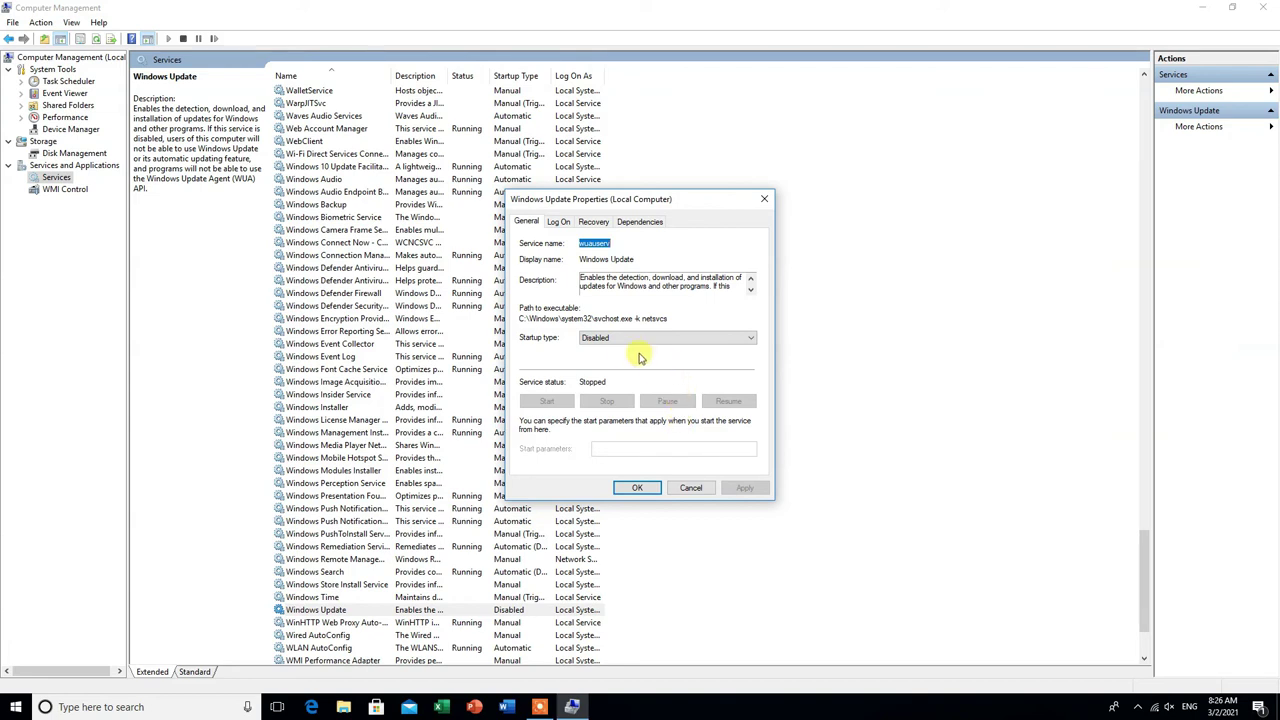
pyautogui.click(609, 343)
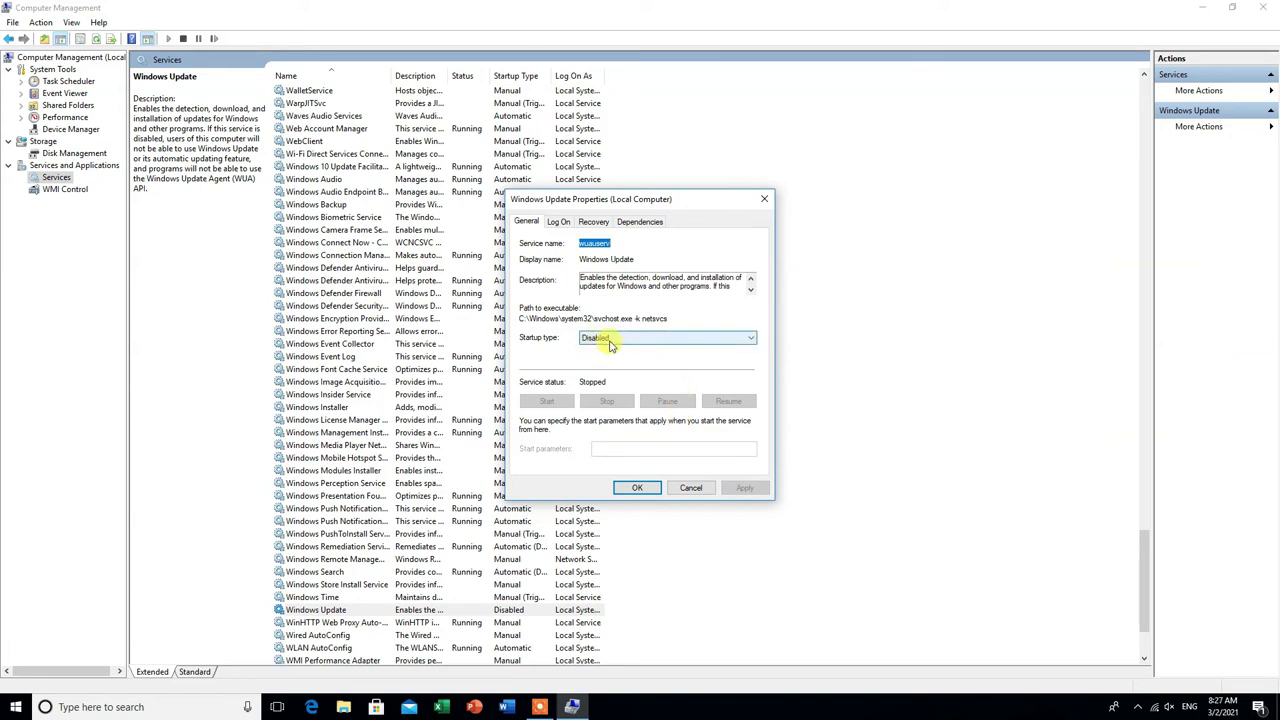
pyautogui.click(755, 342)
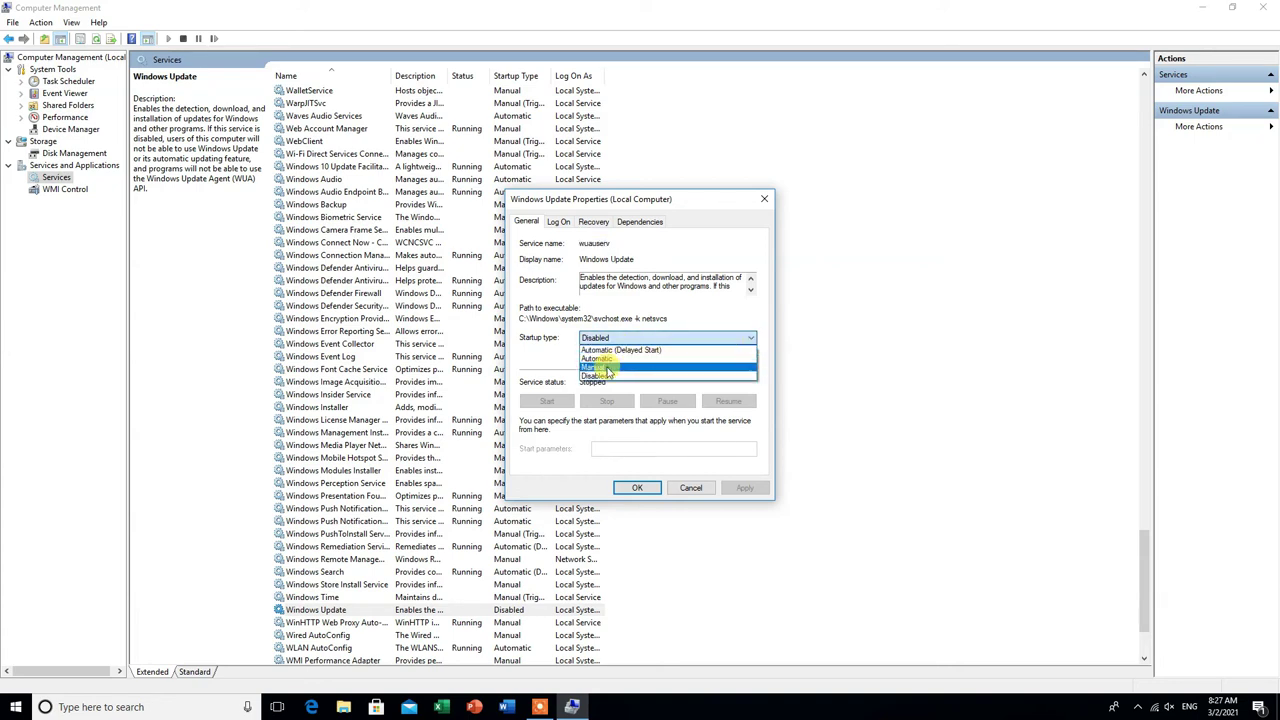
pyautogui.click(599, 377)
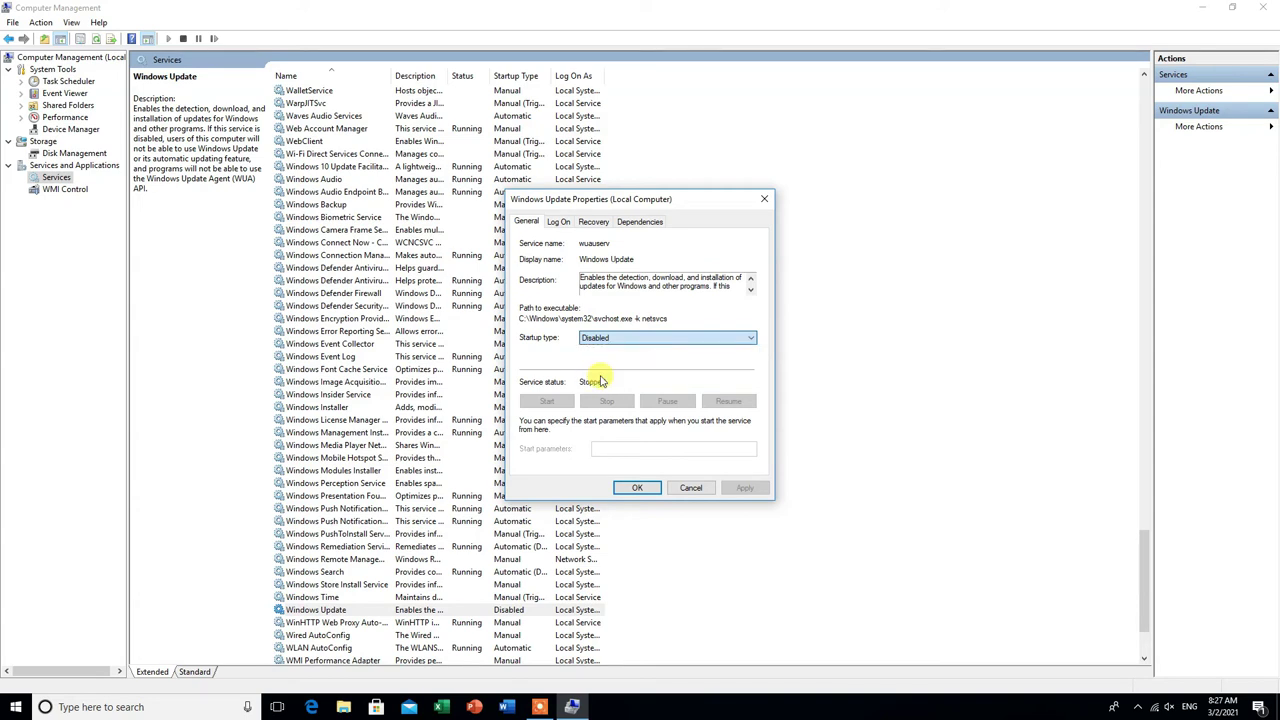
pyautogui.click(746, 489)
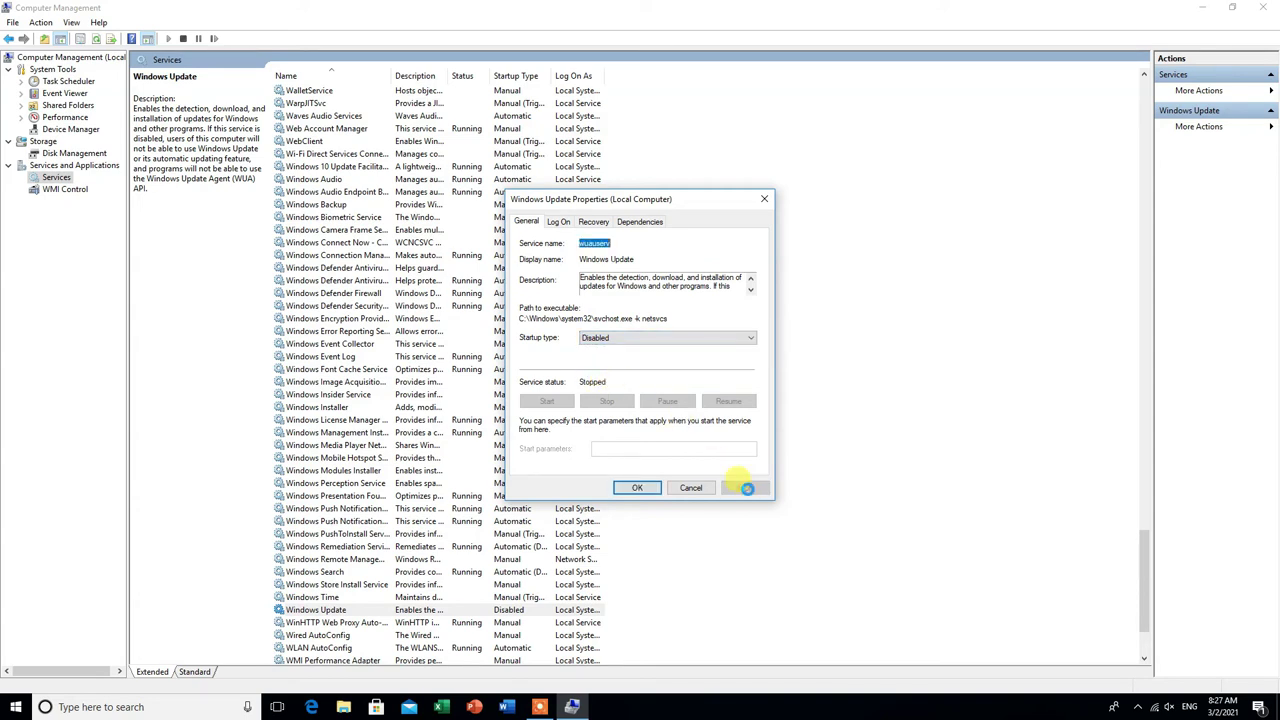
pyautogui.click(645, 489)
pyautogui.click(333, 610)
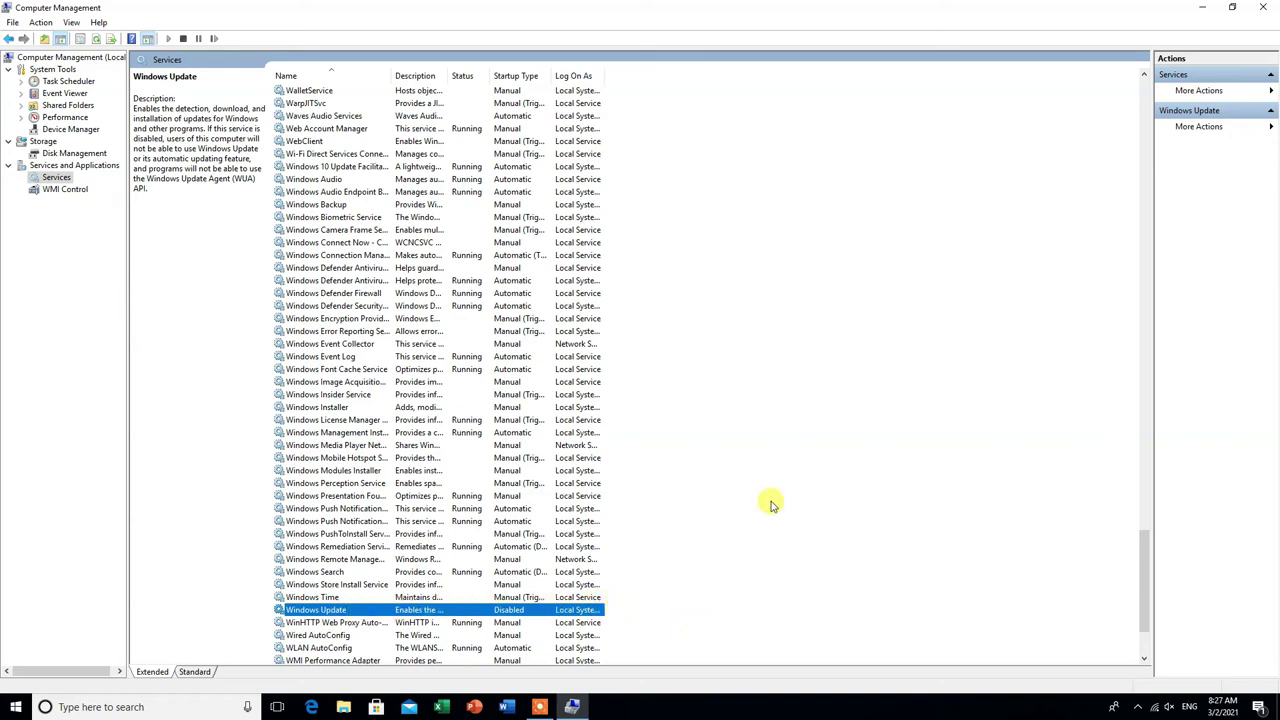
pyautogui.click(1264, 8)
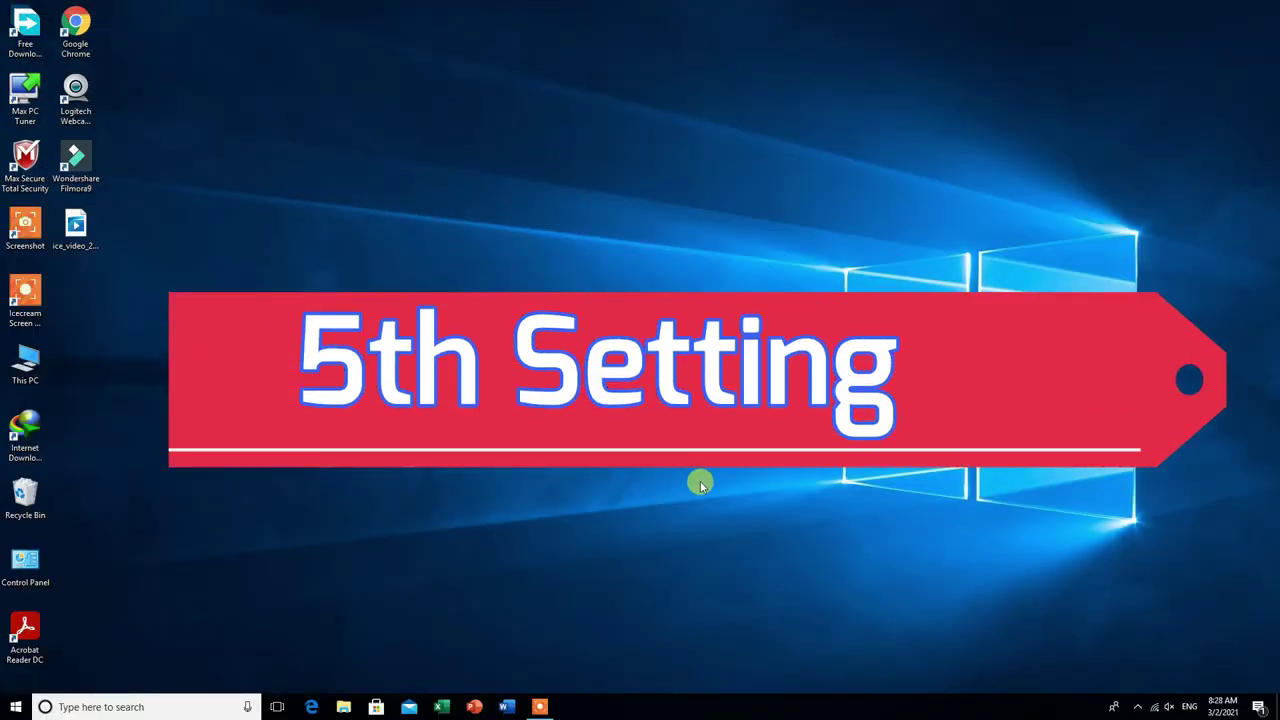
# Step: In the Windows Offline maps settings, ensure metered-connection downloads and automatic map updates are off, and close the settings window
pyautogui.click(16, 707)
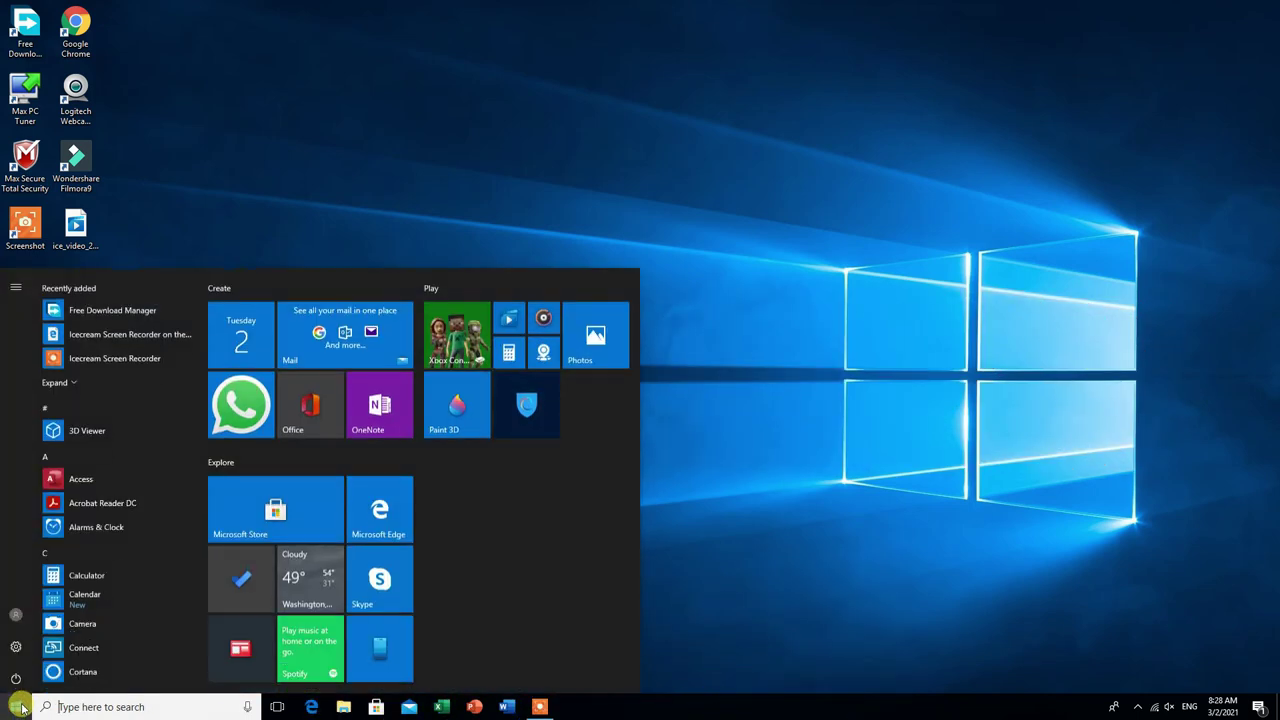
pyautogui.click(16, 647)
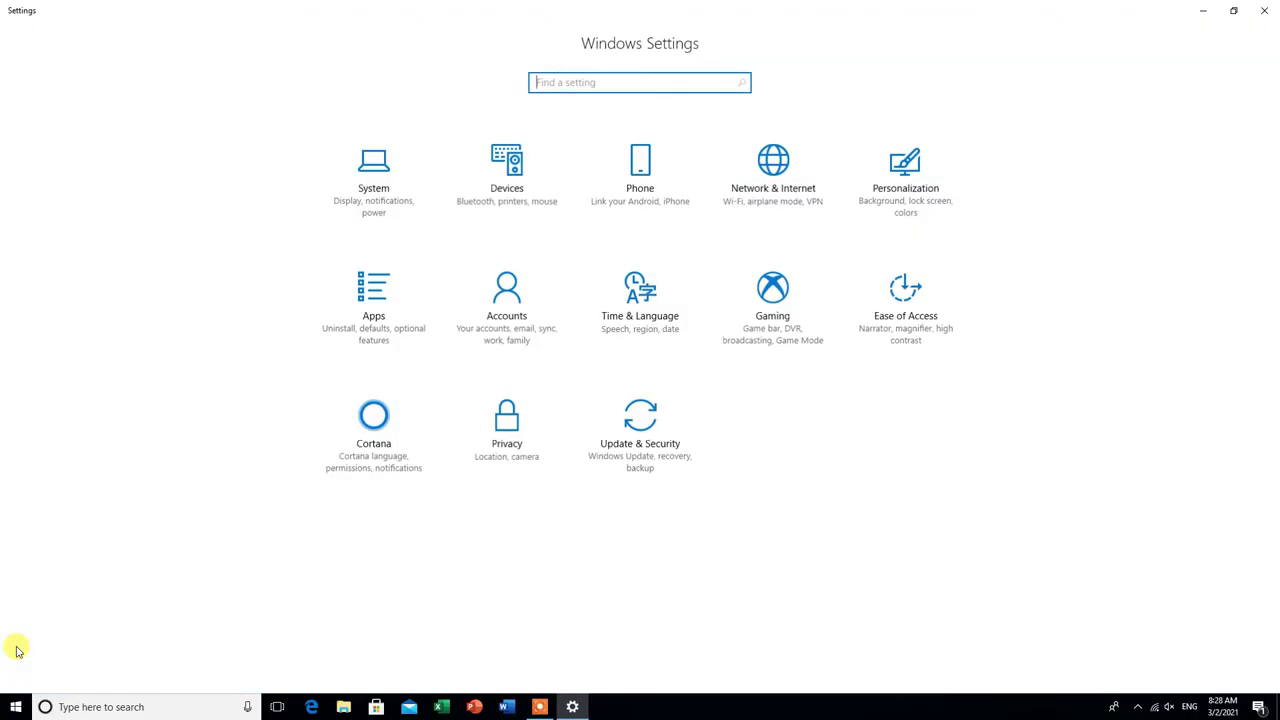
pyautogui.click(380, 300)
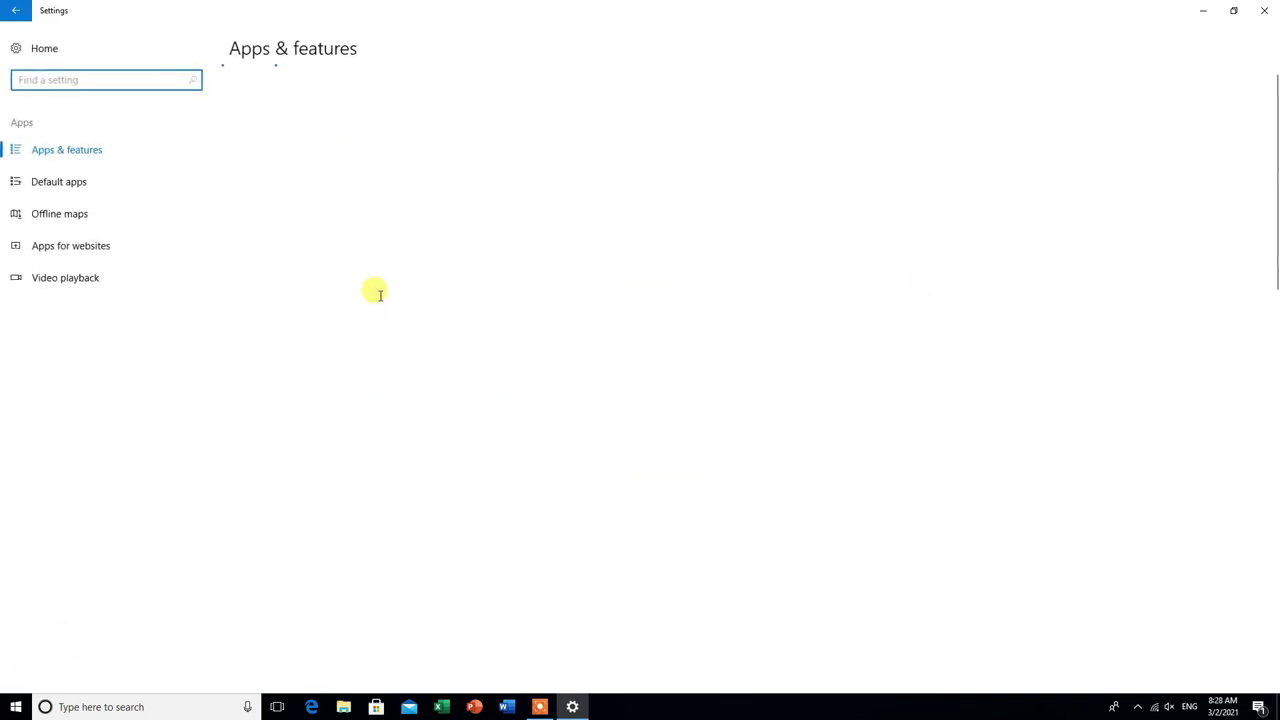
pyautogui.click(77, 219)
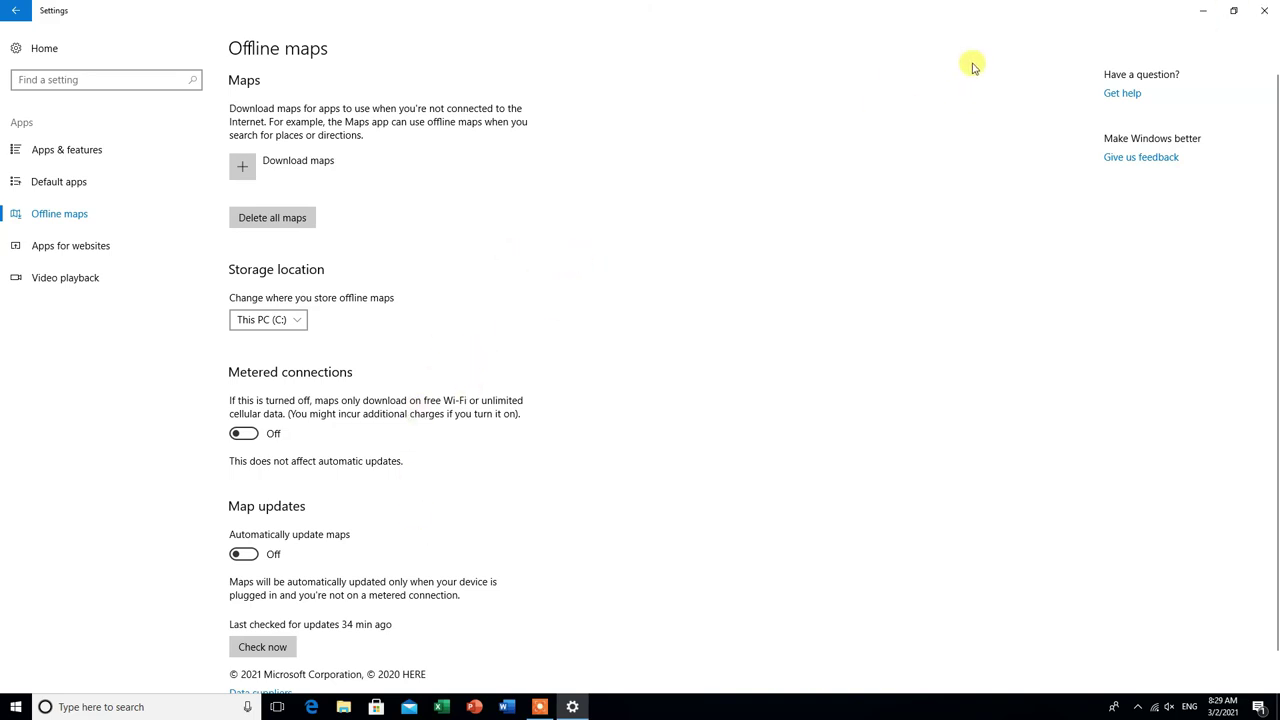
pyautogui.click(1265, 14)
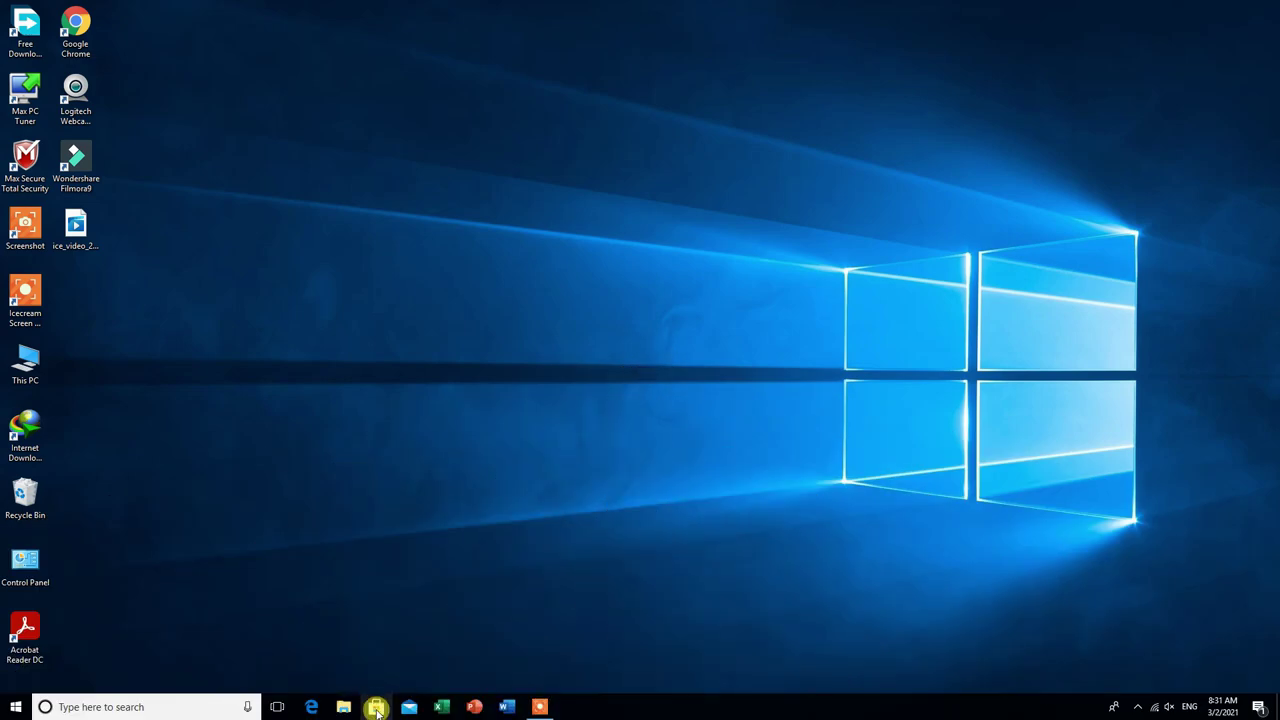
# Step: Switch to Microsoft Store and, in its settings, turn off automatic app updates, products on the live tile, video autoplay and the Xbox App redirect message
pyautogui.click(376, 708)
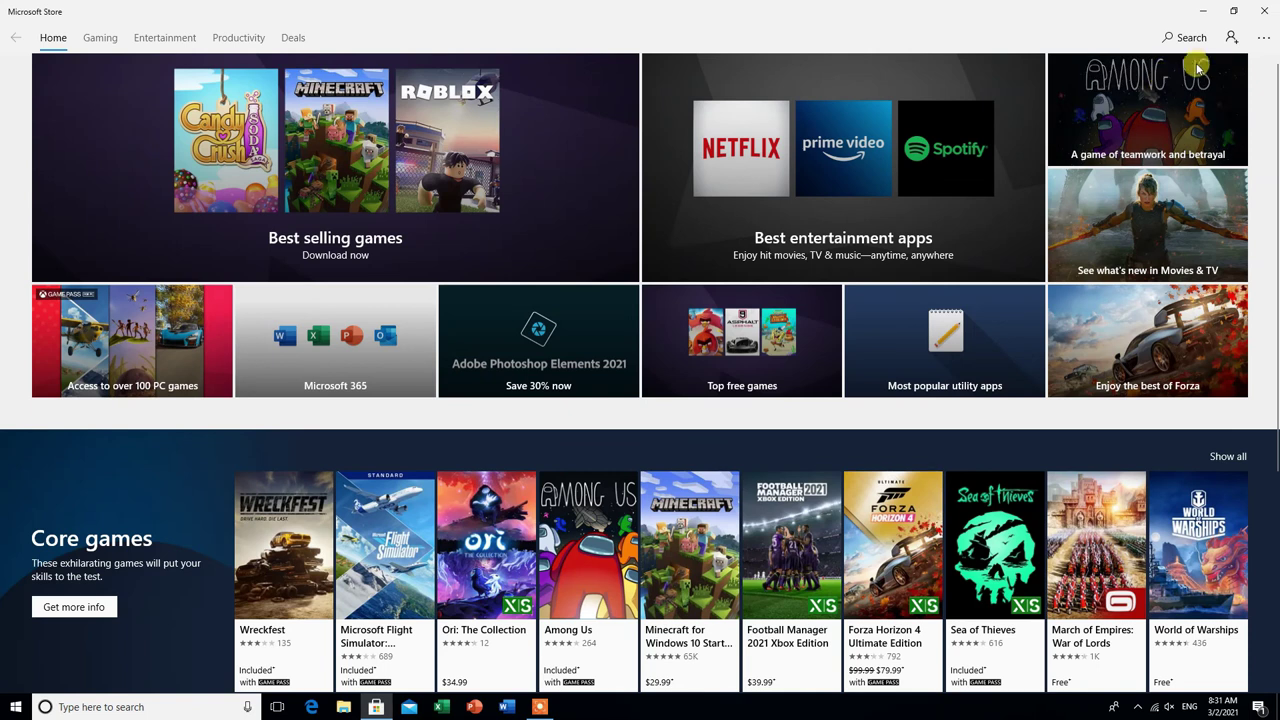
pyautogui.click(1264, 44)
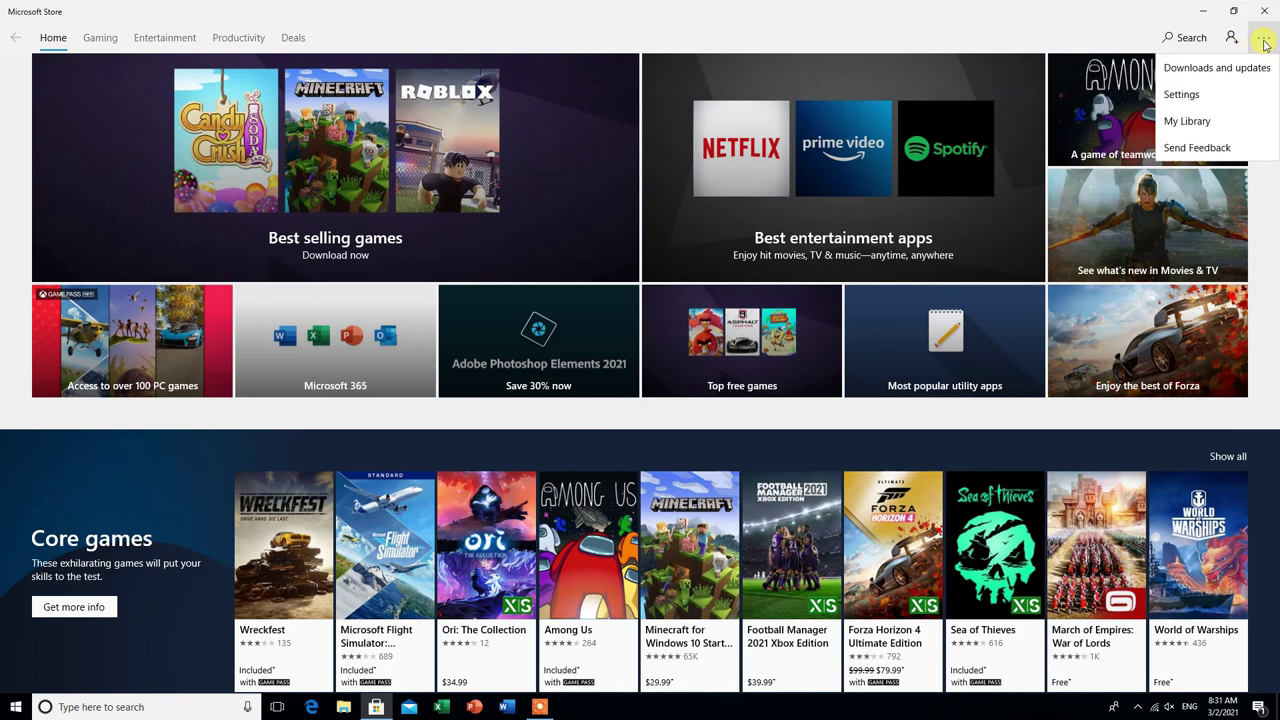
pyautogui.click(1198, 100)
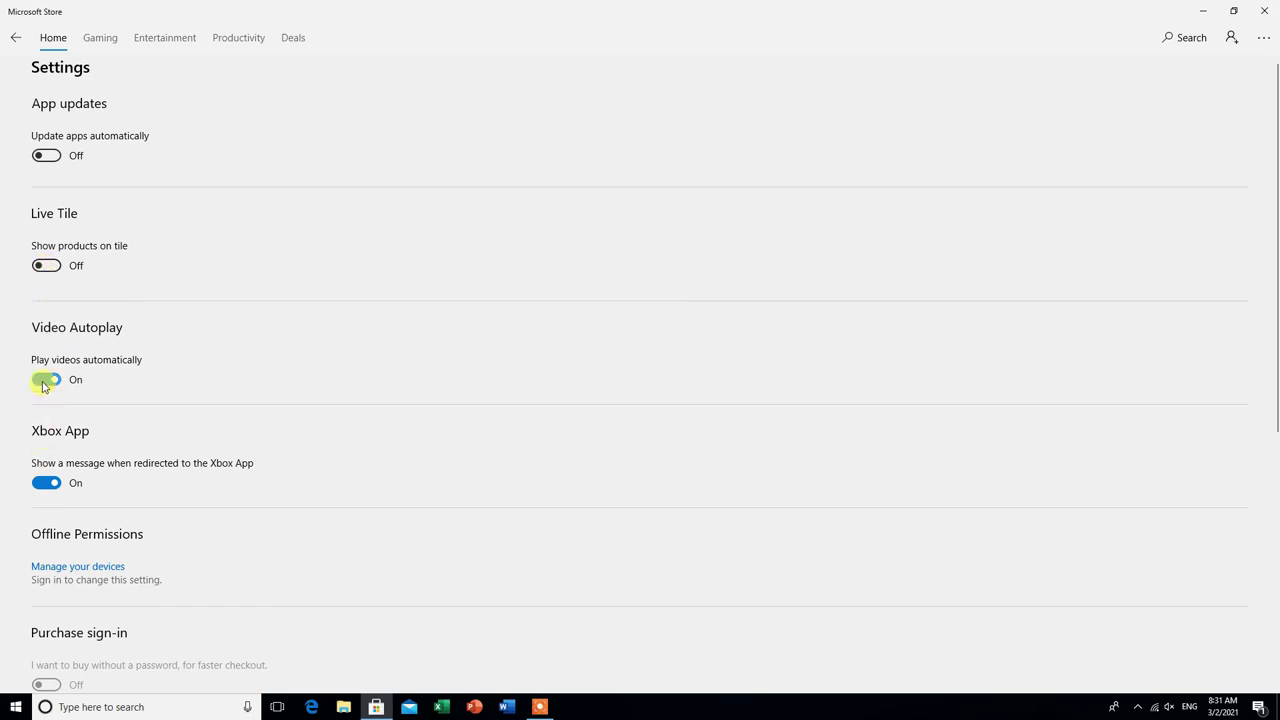
pyautogui.click(50, 484)
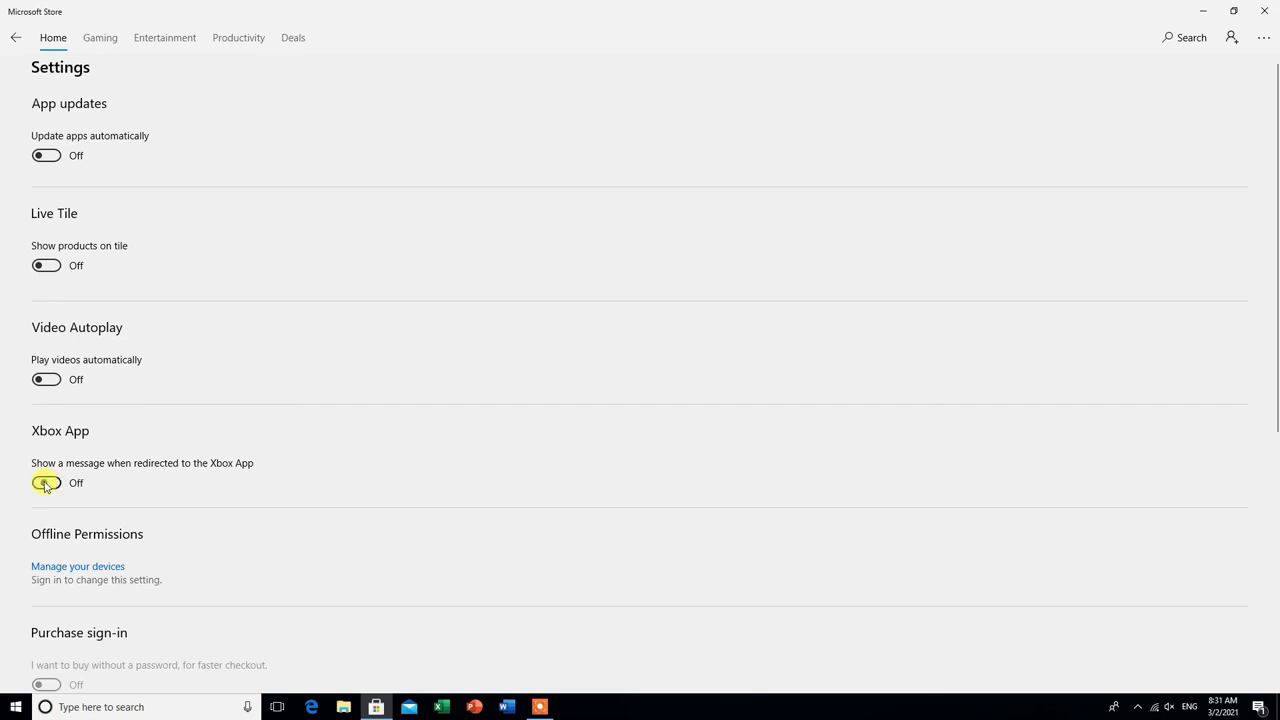